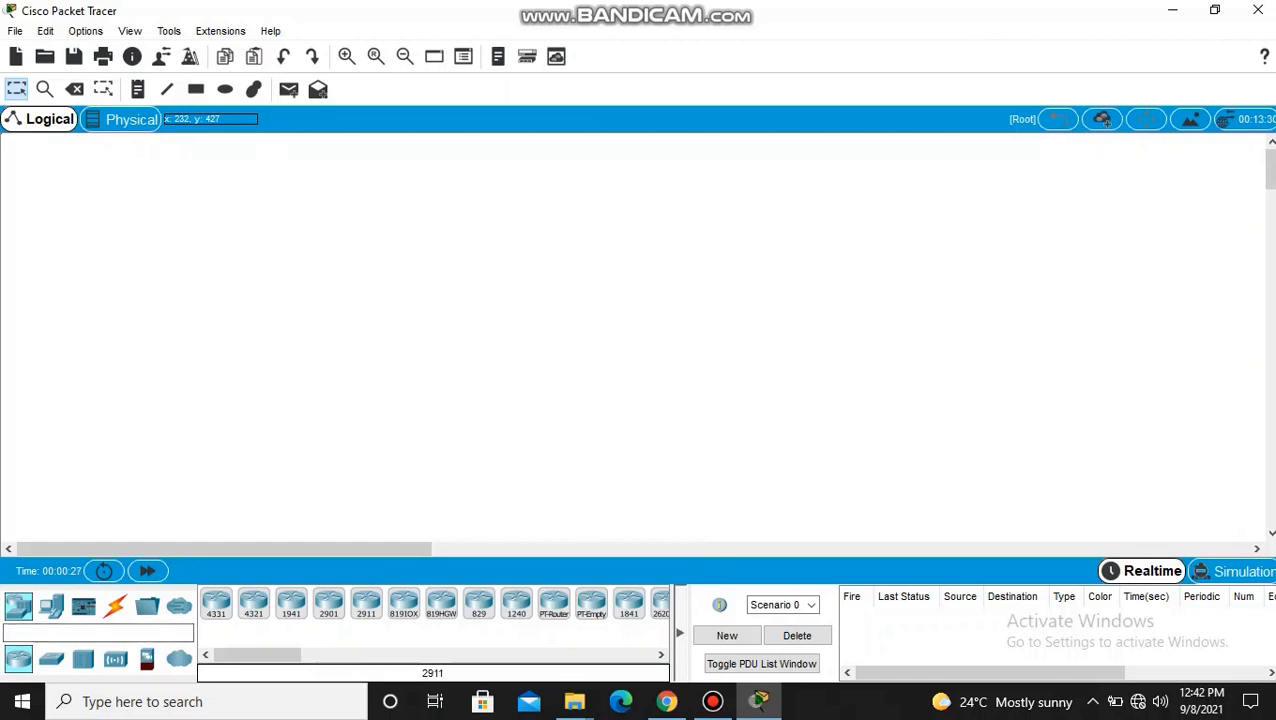
Place a 2911 router in the workspace and a 2960 switch below and to the right of it
left_click_drag(366, 603, 425, 242)
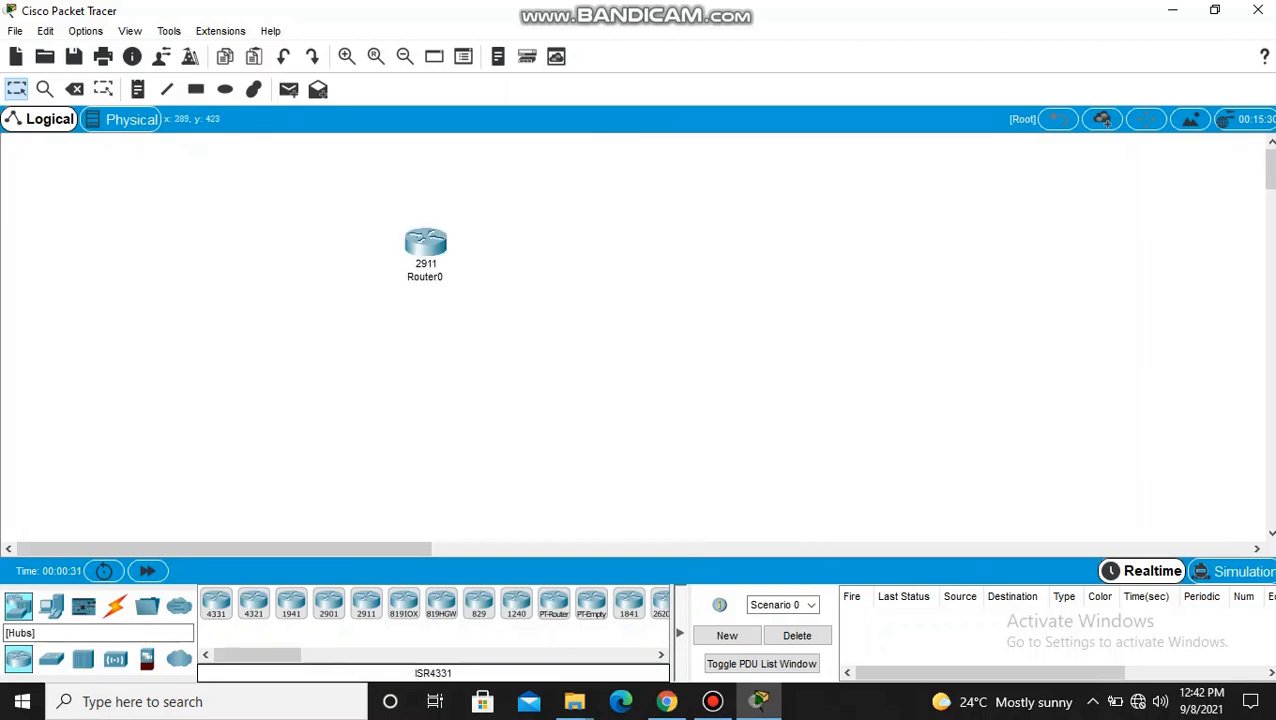
left_click(51, 658)
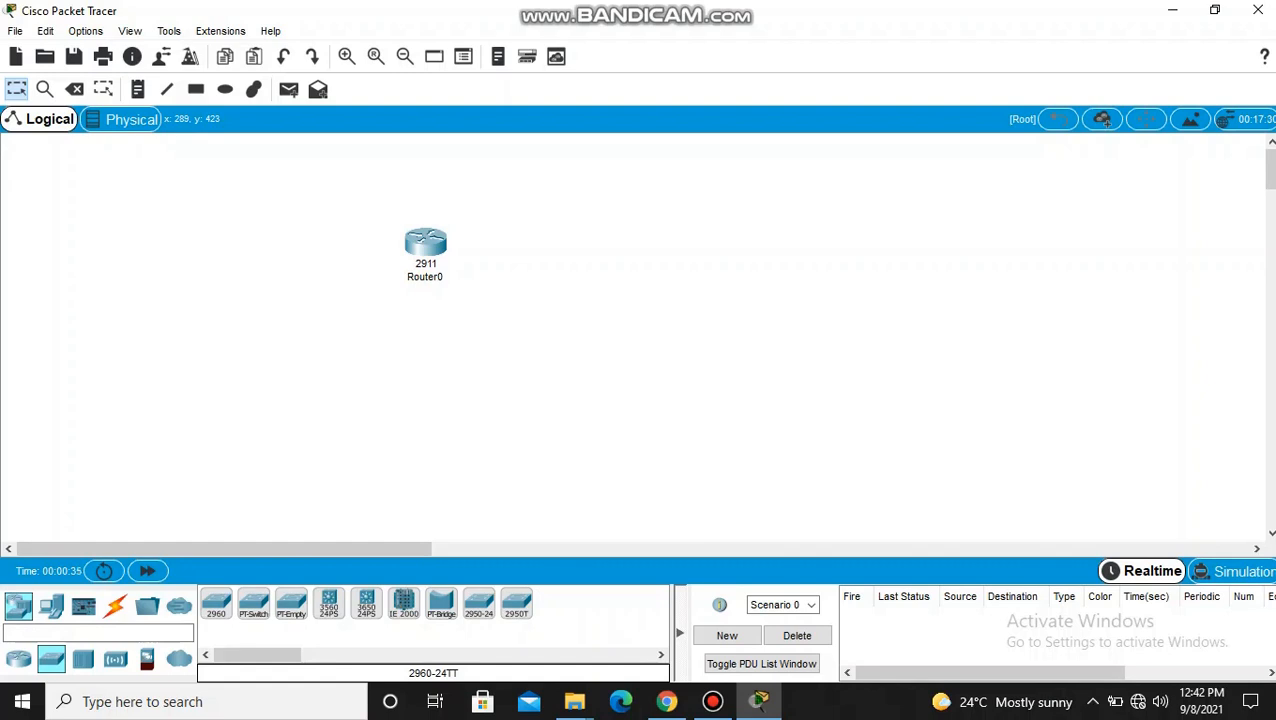
left_click_drag(216, 603, 528, 345)
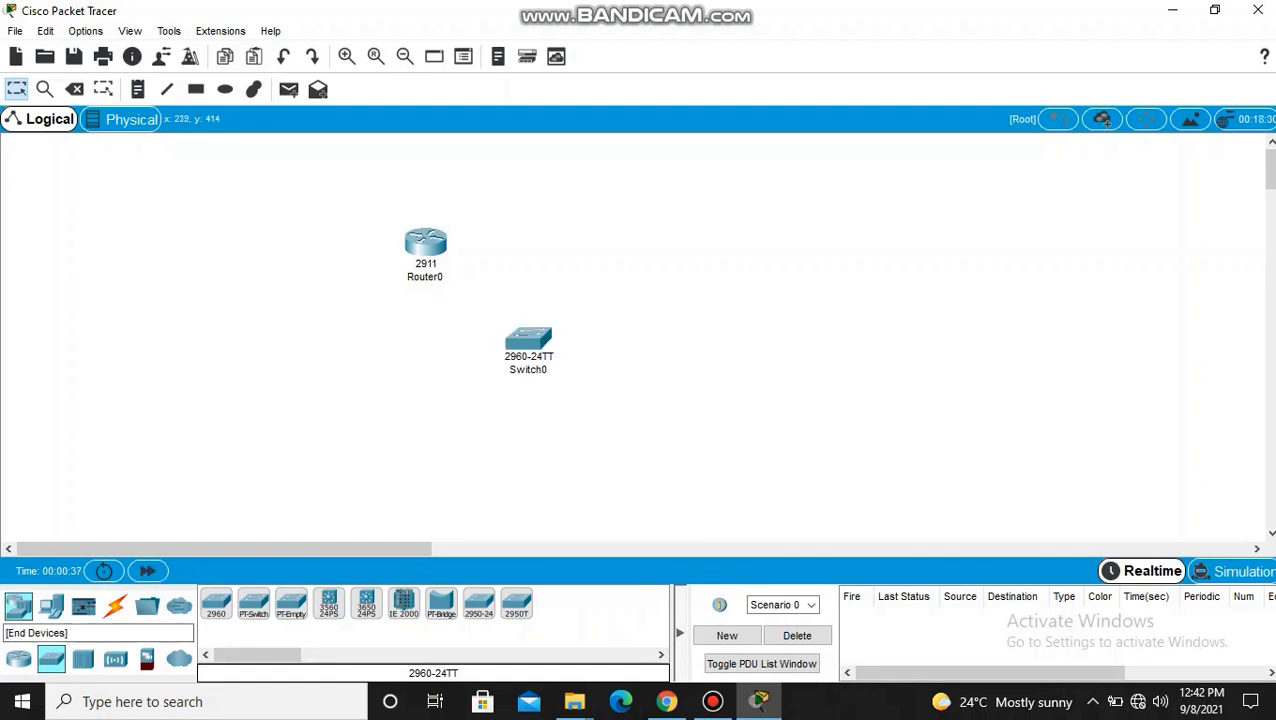
Add three PC end devices around the switch: one above it, one beside it and one to its lower right
left_click(51, 605)
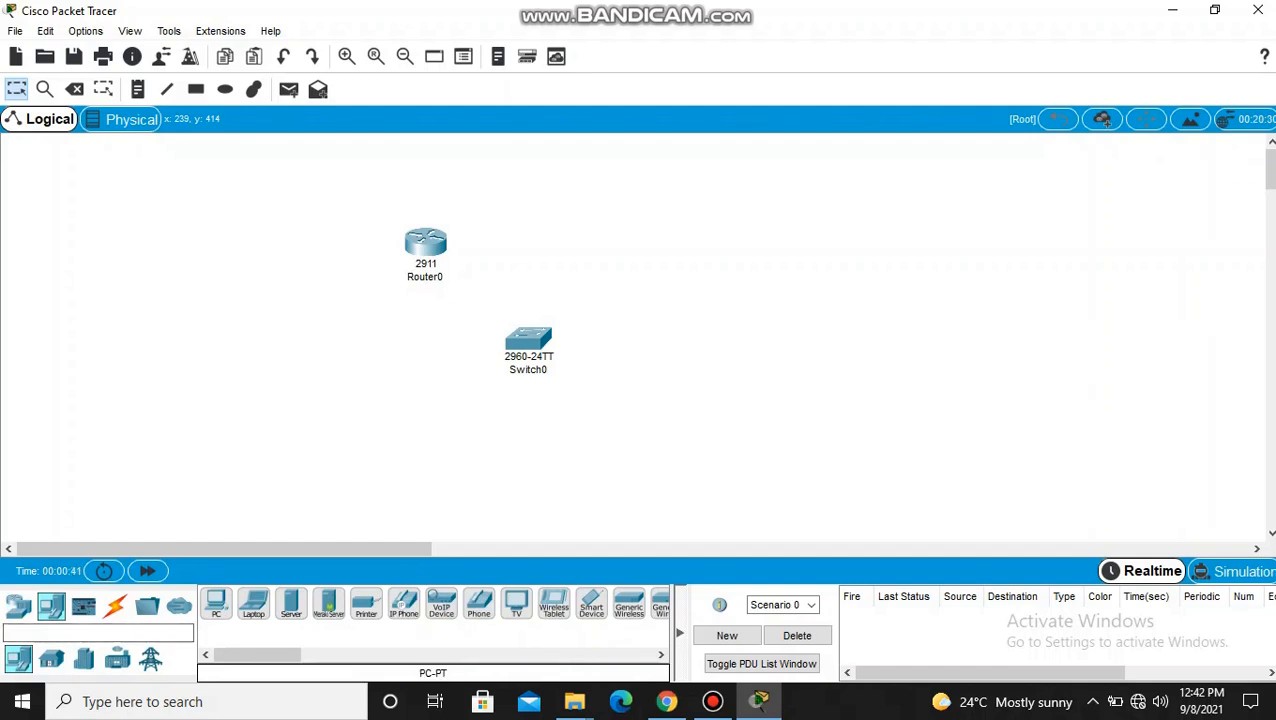
left_click_drag(216, 603, 595, 228)
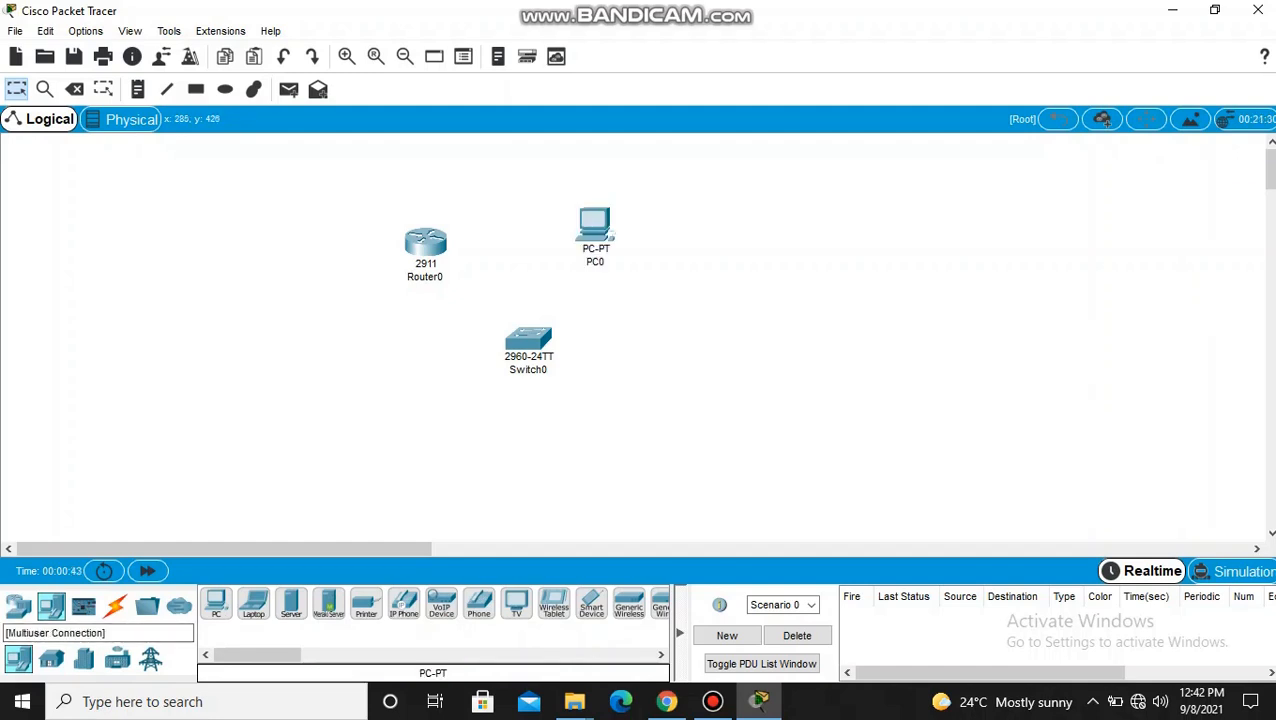
left_click_drag(216, 603, 732, 332)
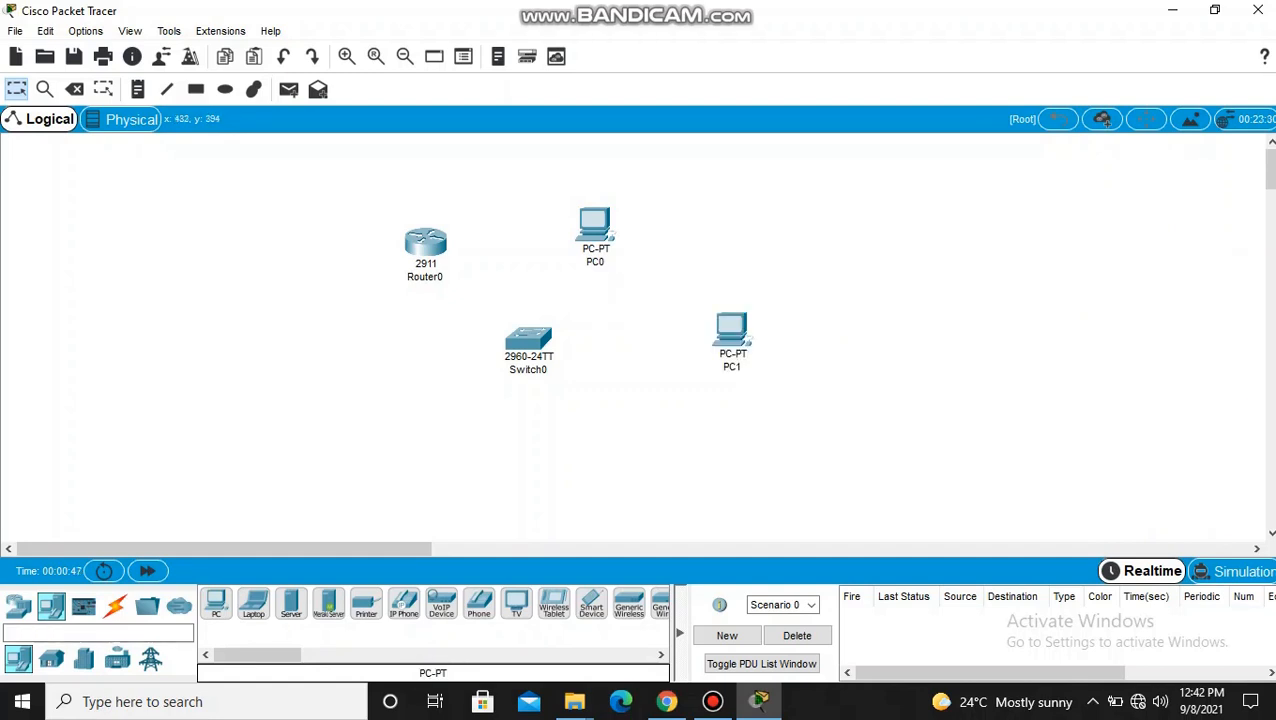
left_click_drag(216, 603, 808, 445)
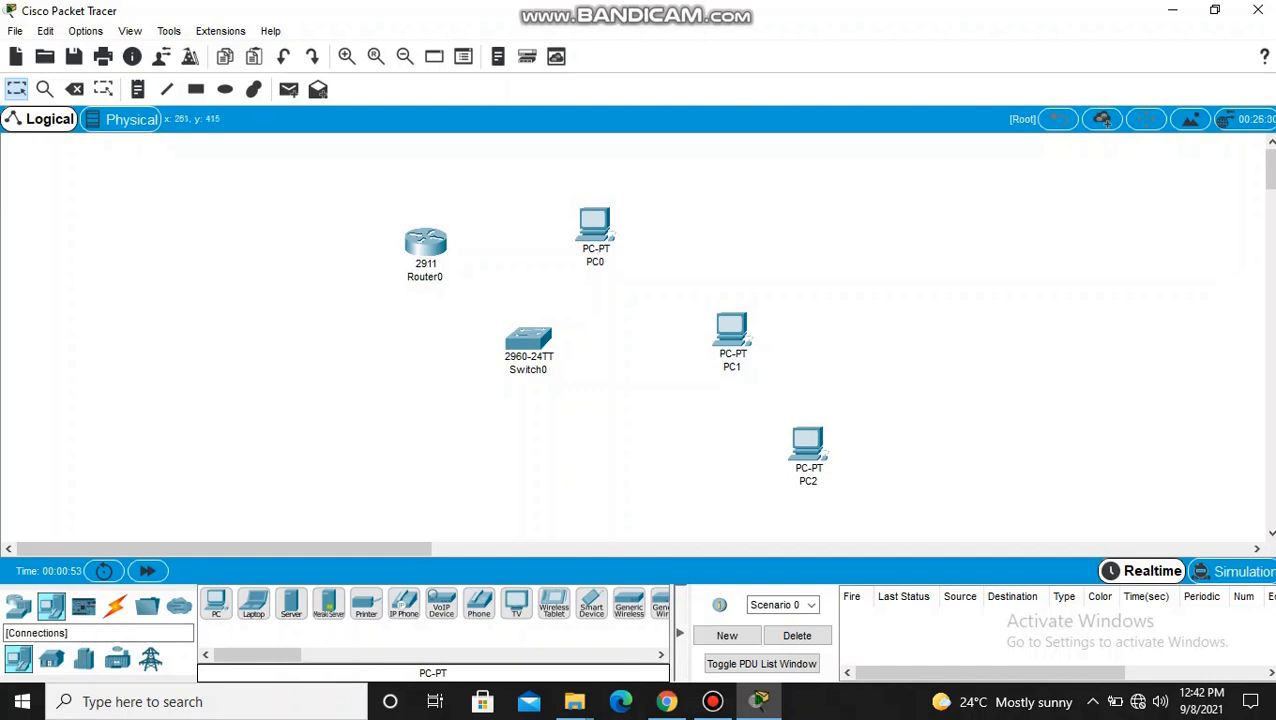
Connect Switch0 port FastEthernet0/2 to PC2's FastEthernet0 with a copper straight-through cable
left_click(115, 606)
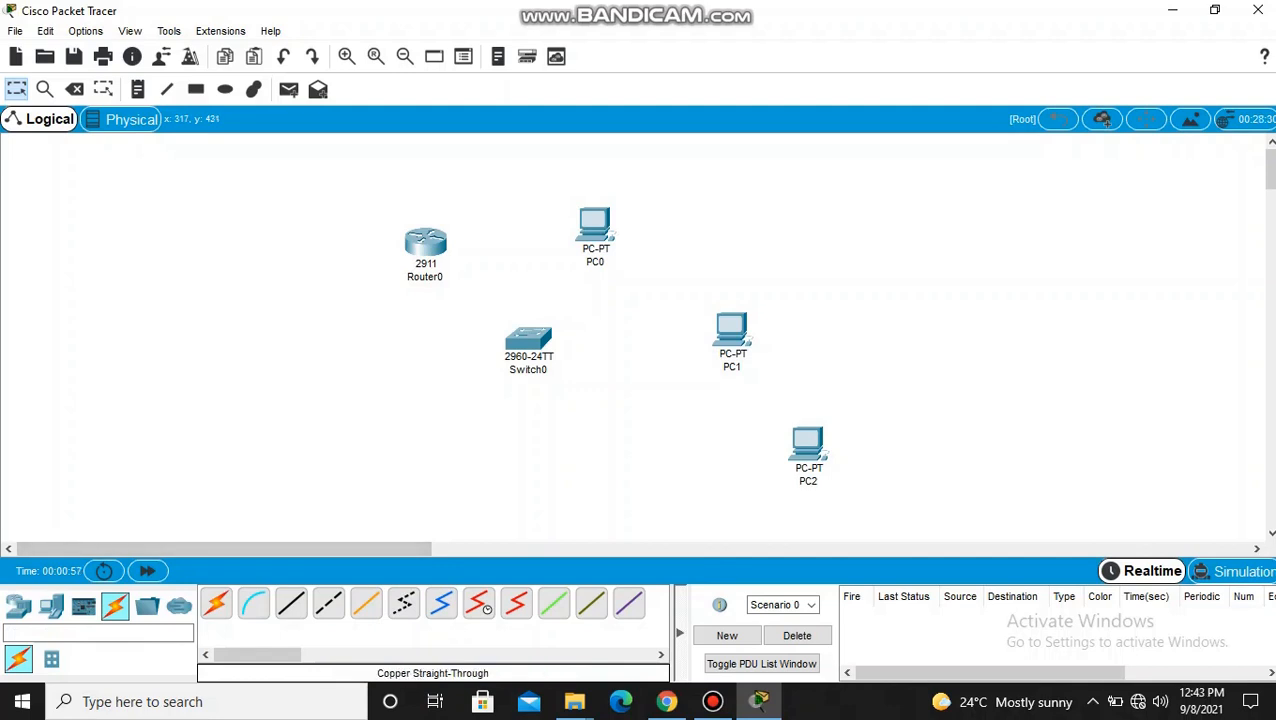
left_click(291, 603)
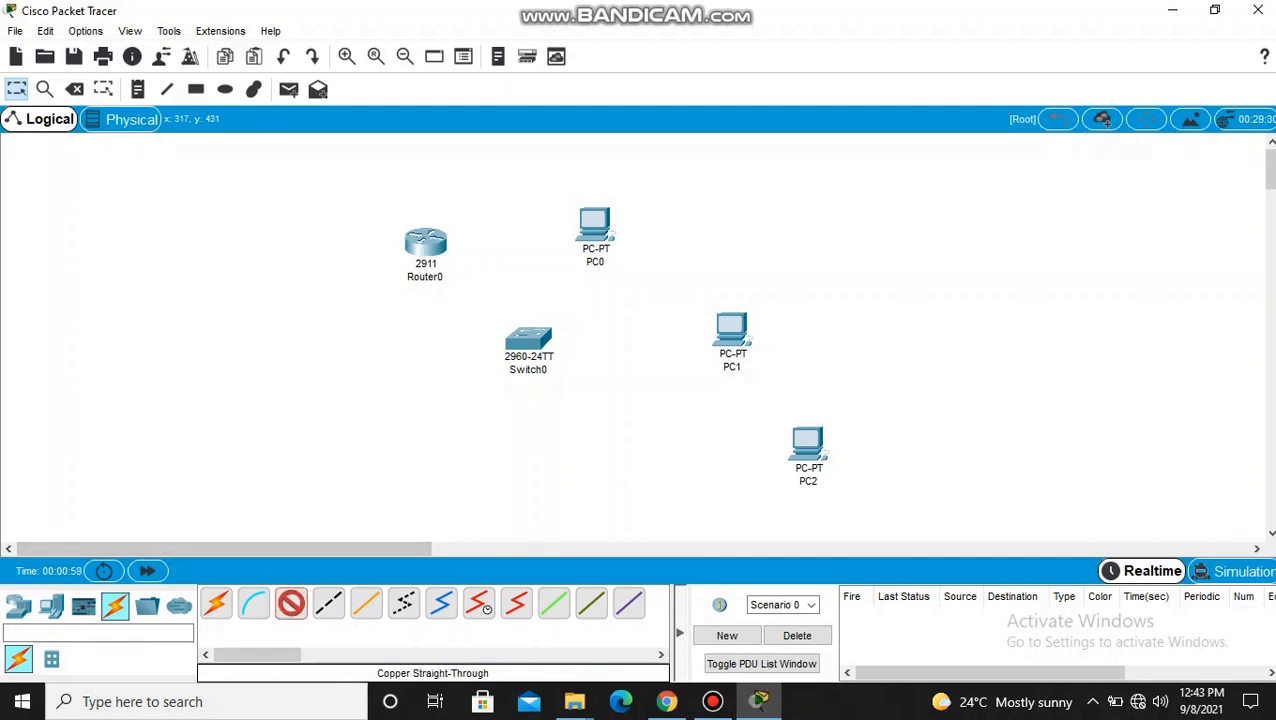
left_click(528, 340)
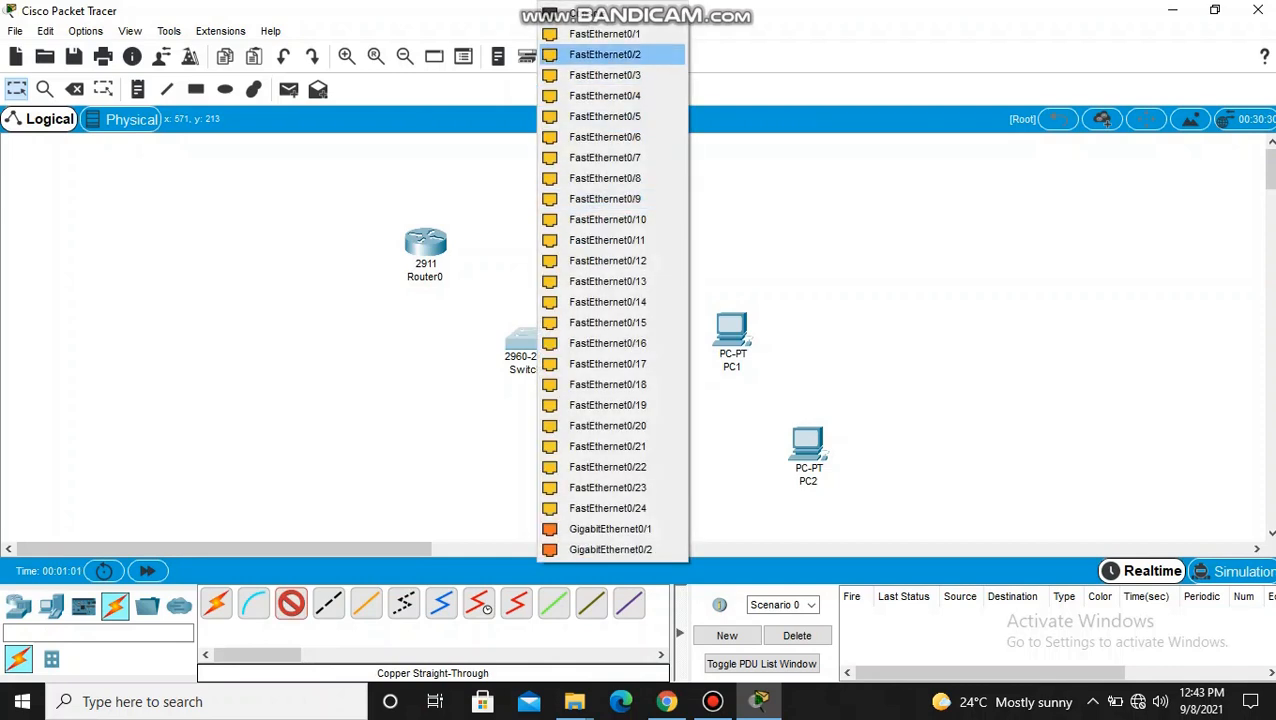
left_click(605, 54)
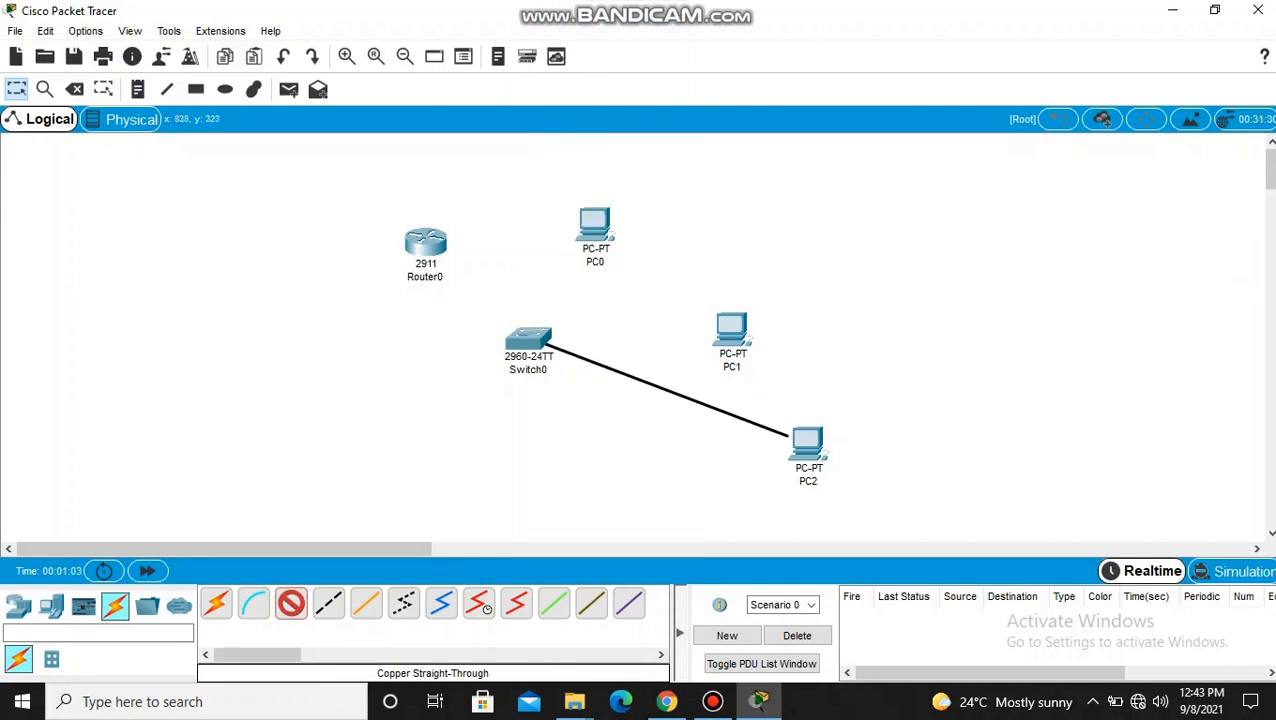
left_click(800, 440)
left_click(858, 513)
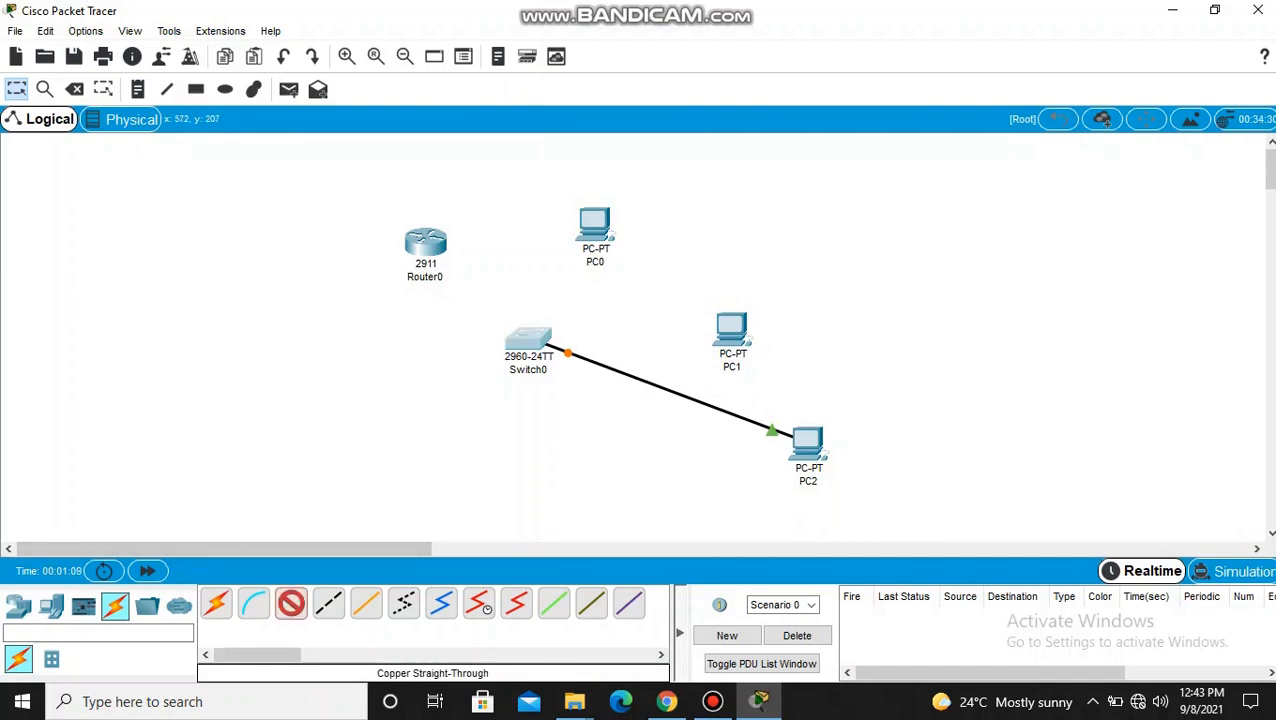
Connect Switch0 port FastEthernet0/1 to PC1's FastEthernet0 with a copper straight-through cable
left_click(535, 328)
left_click(608, 34)
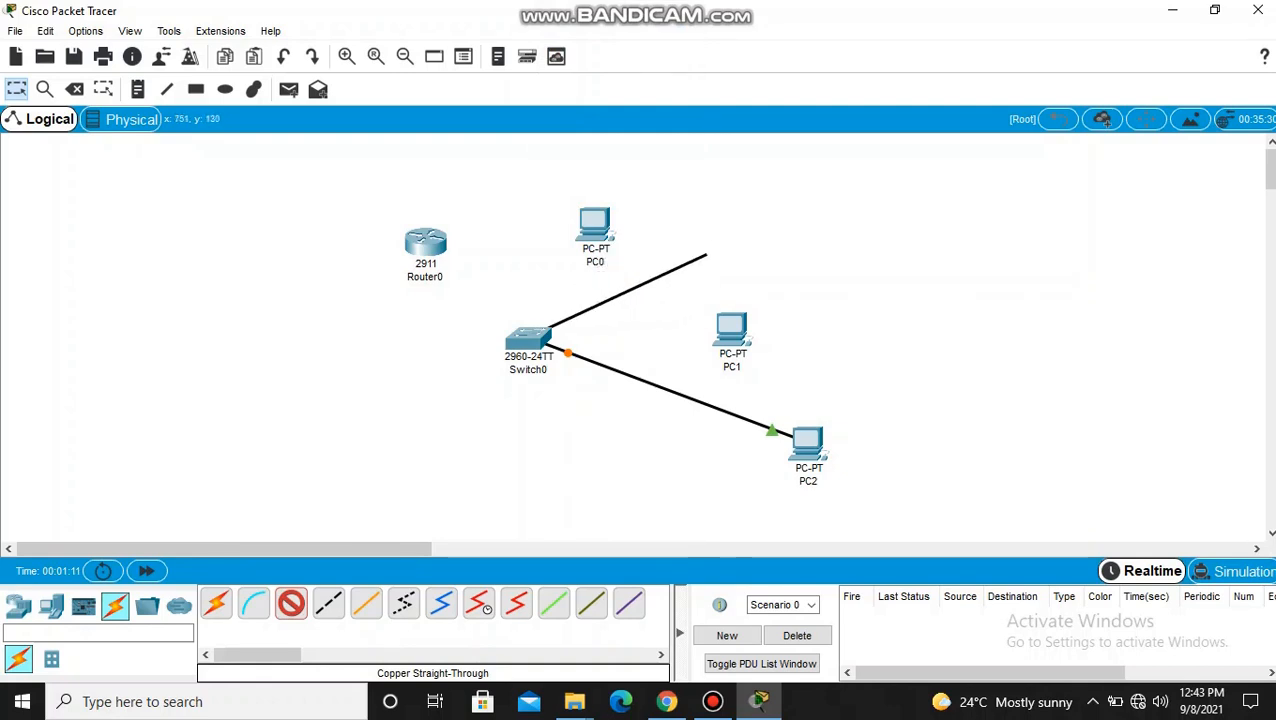
left_click(730, 326)
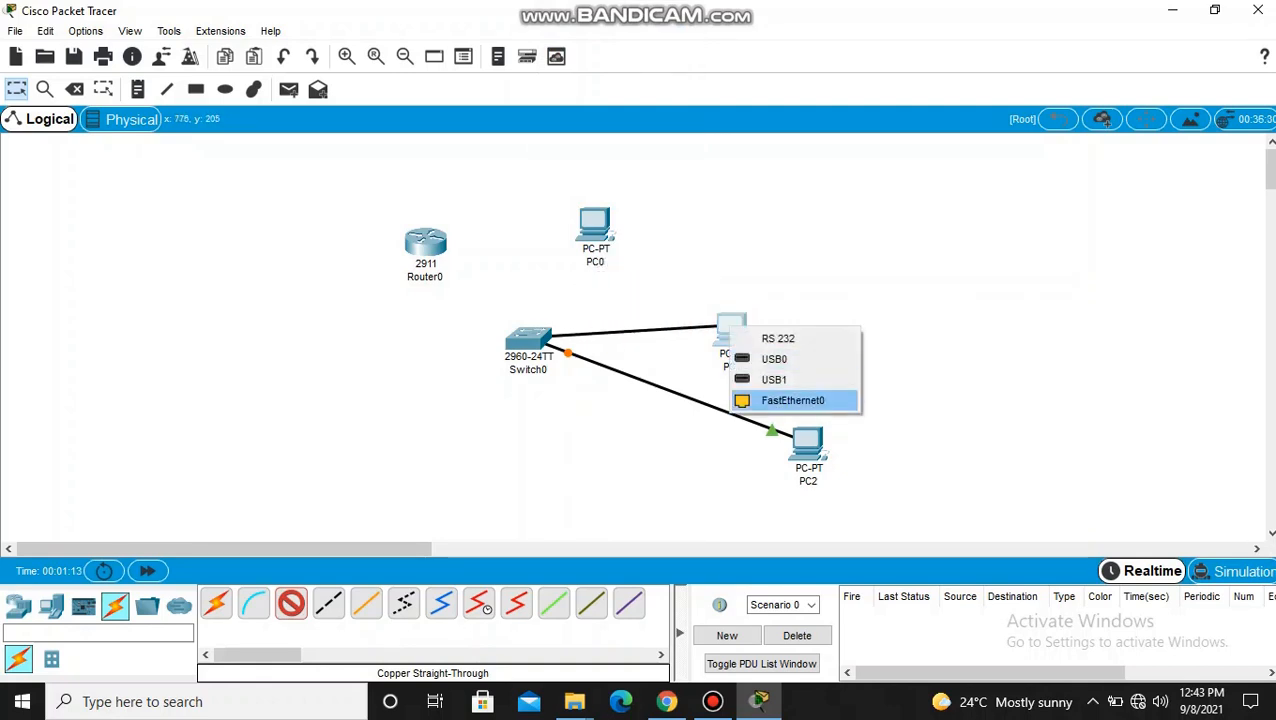
left_click(793, 400)
Connect Switch0 port FastEthernet0/3 to PC0's FastEthernet0 with a copper straight-through cable
left_click(291, 603)
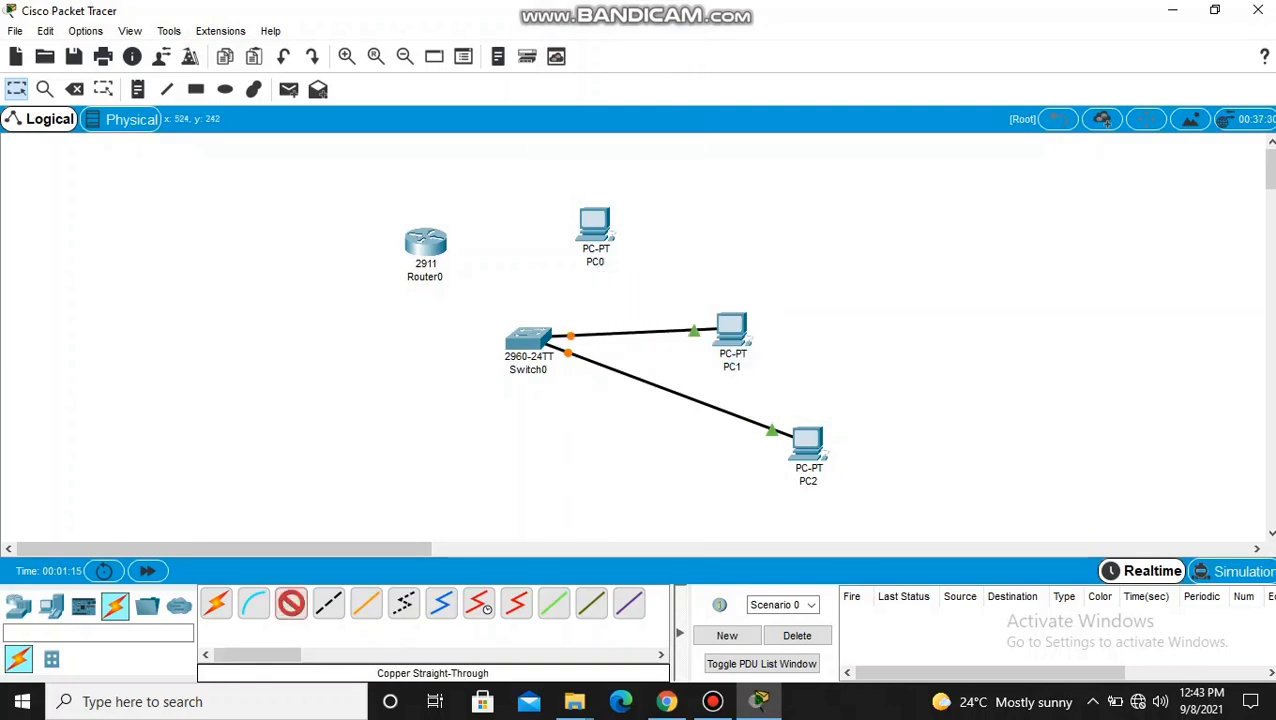
left_click(530, 338)
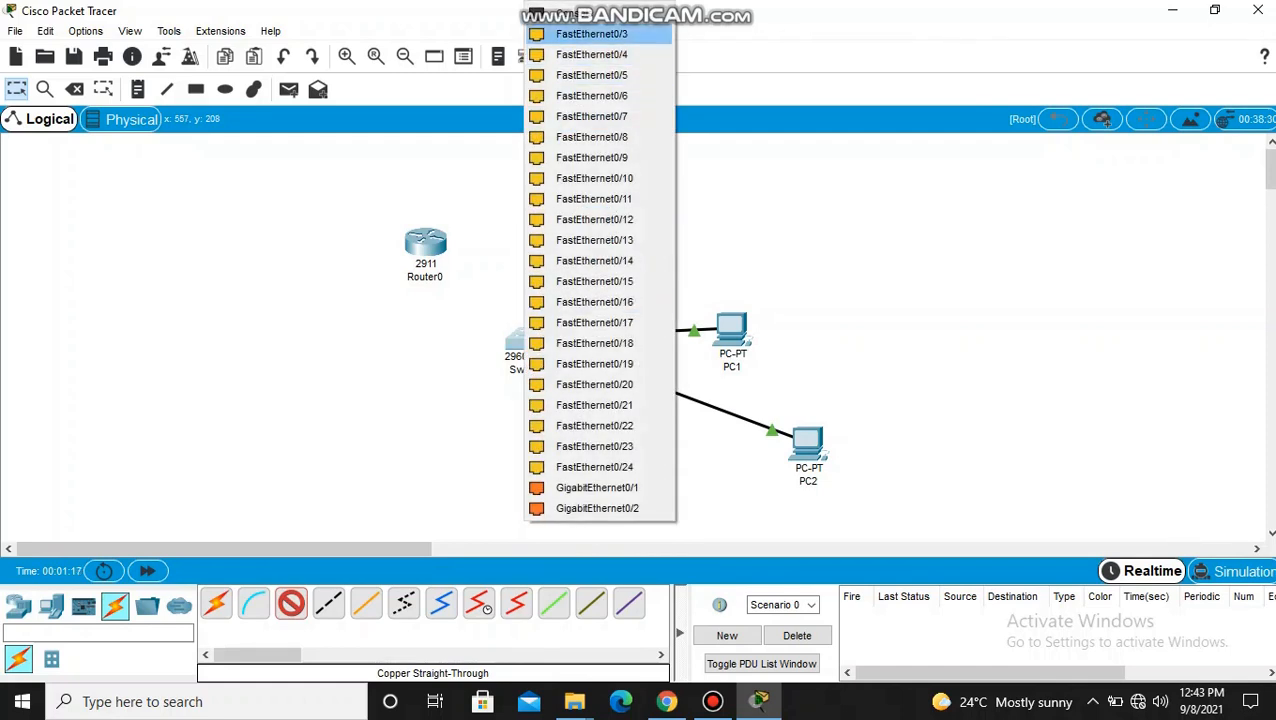
left_click(592, 34)
left_click(596, 232)
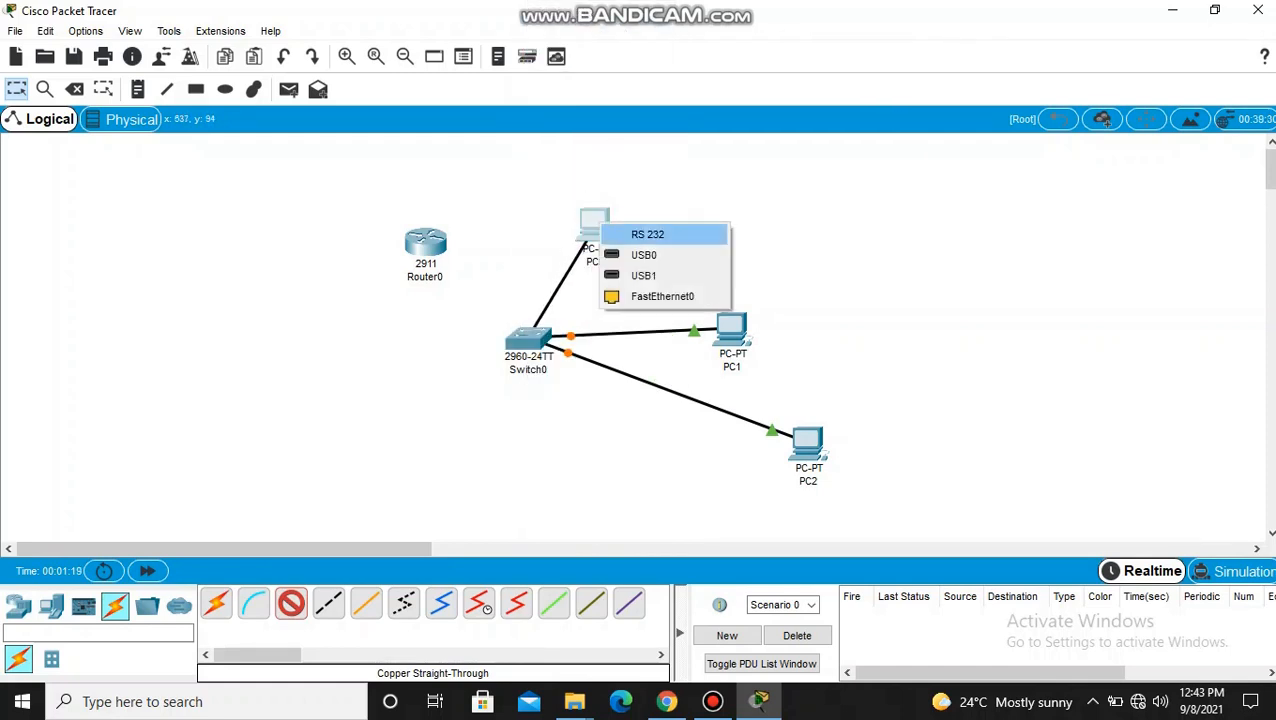
left_click(660, 295)
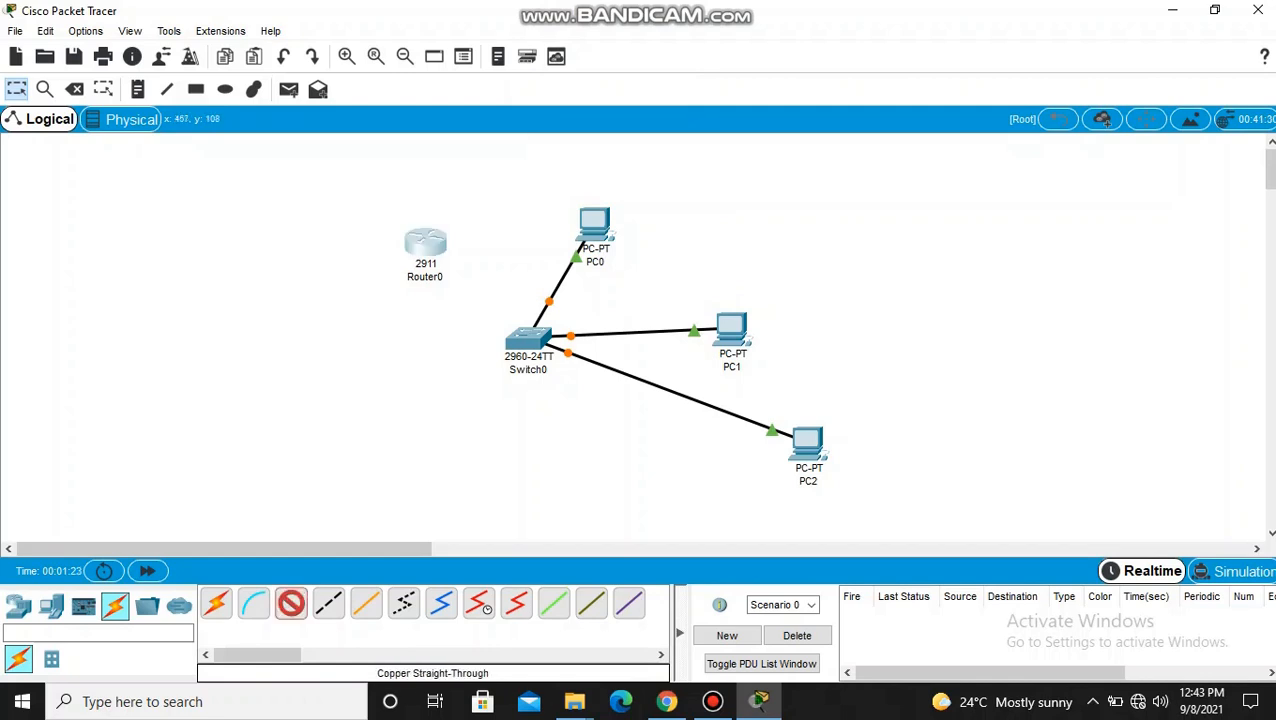
Connect Router0's GigabitEthernet0/0 to Switch0 port FastEthernet0/4 with a copper straight-through cable
left_click(428, 242)
left_click(503, 289)
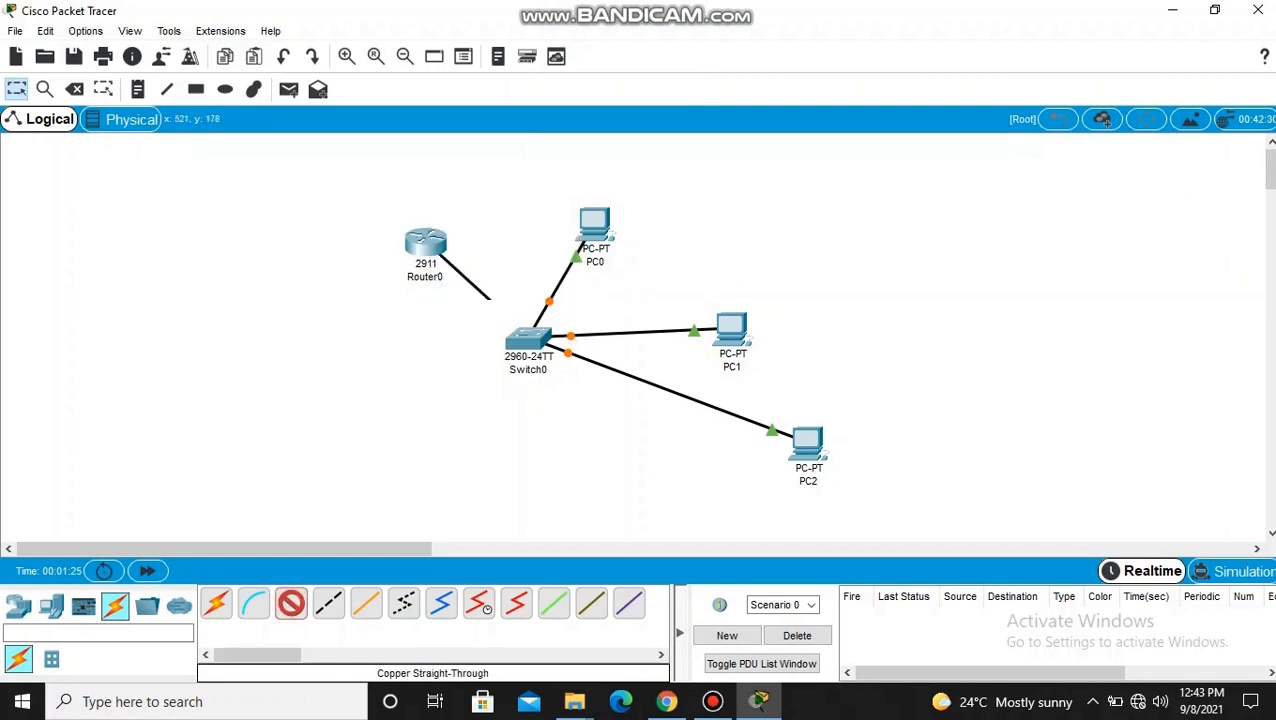
left_click(522, 343)
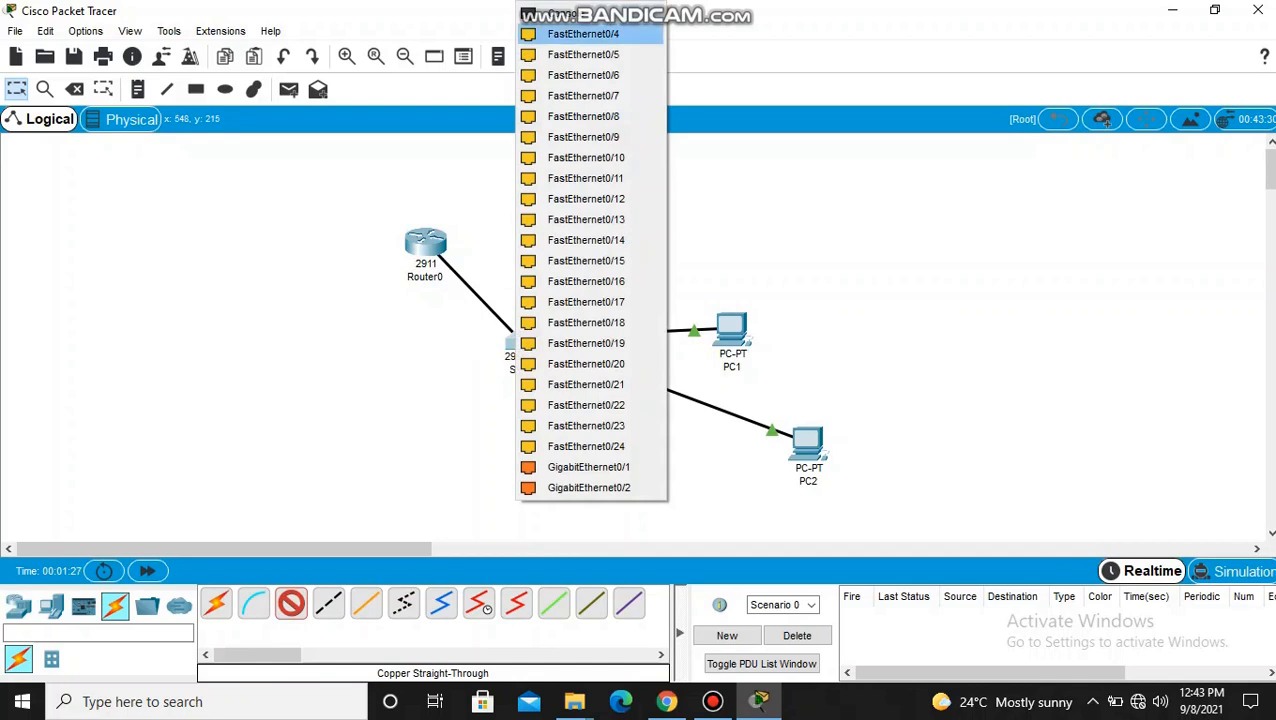
left_click(583, 34)
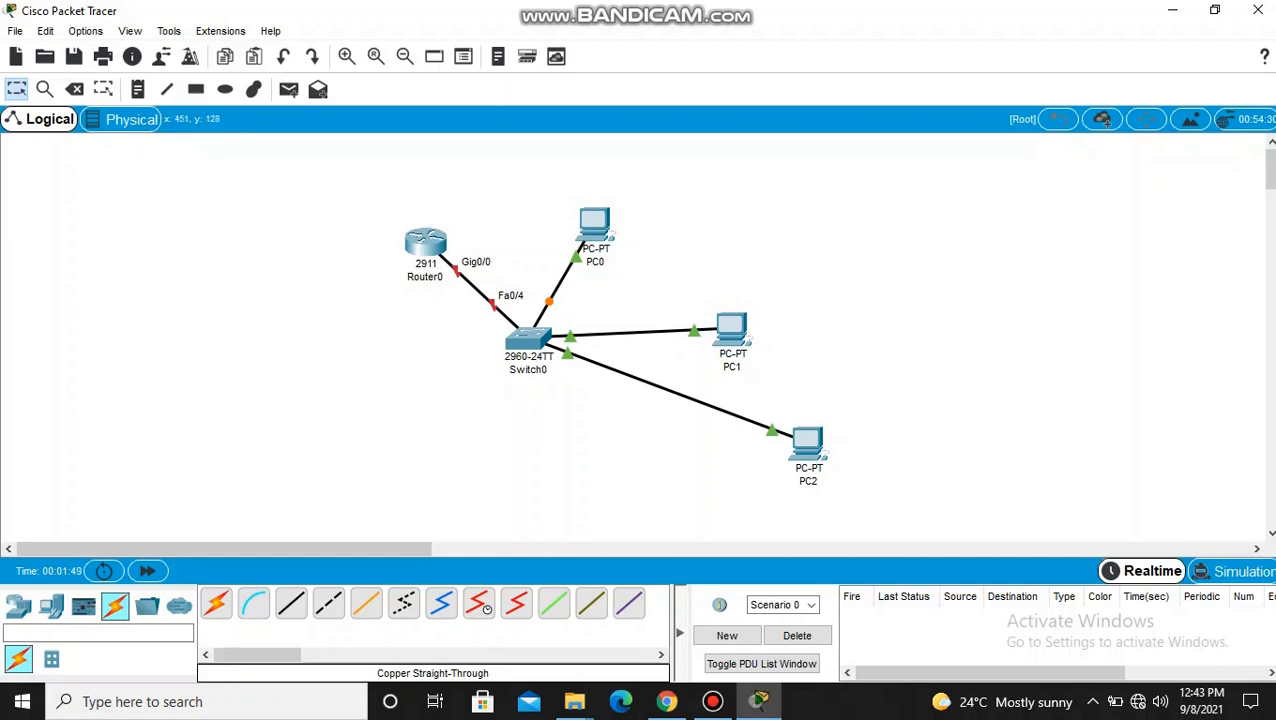
left_click(426, 243)
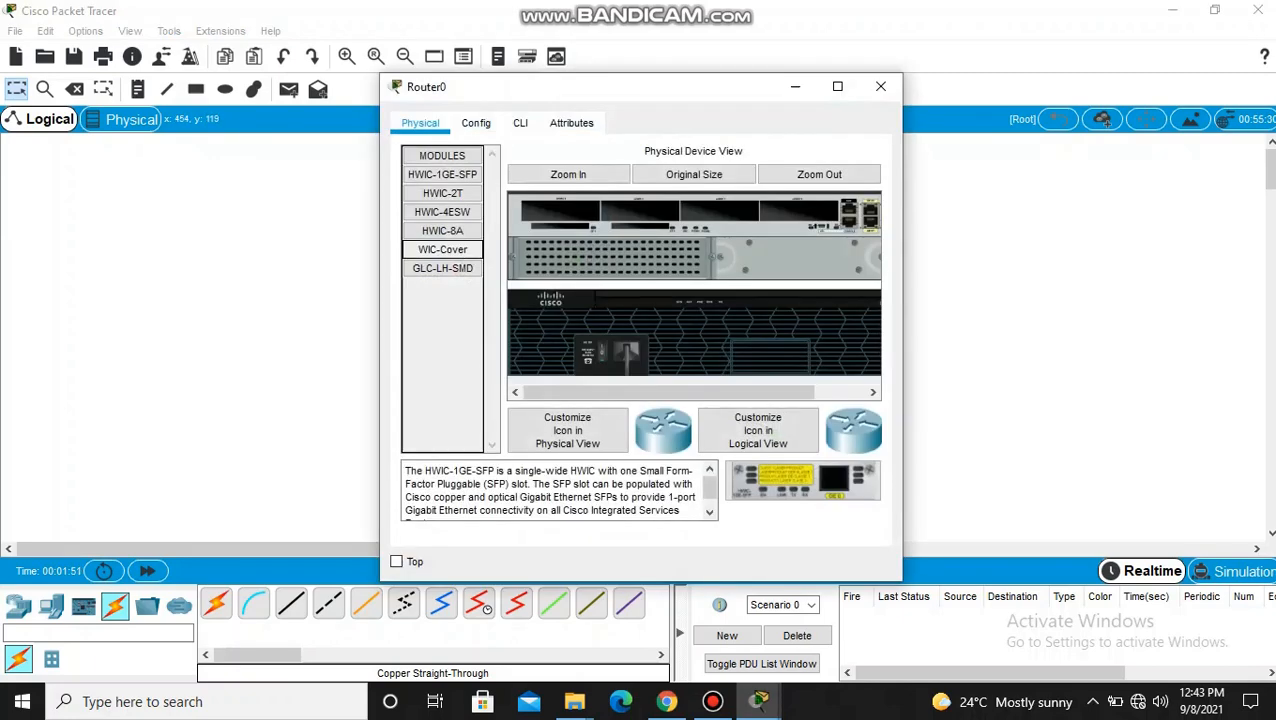
left_click(476, 122)
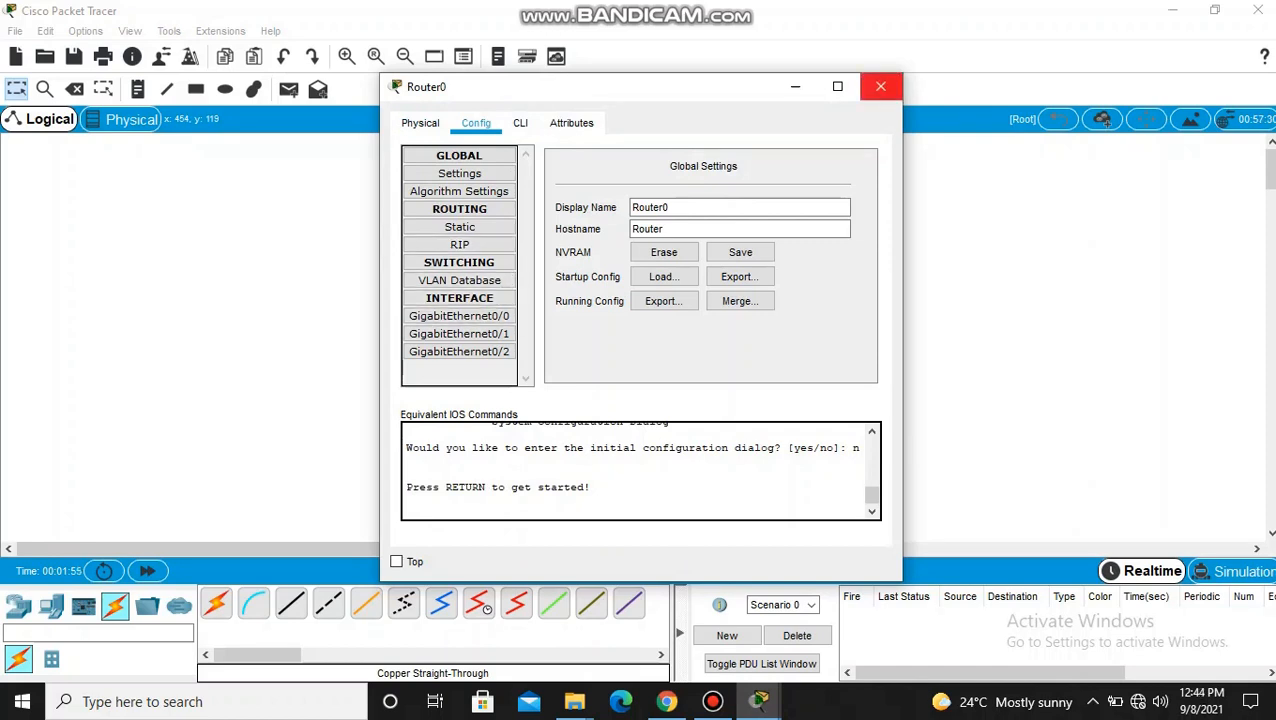
left_click(880, 86)
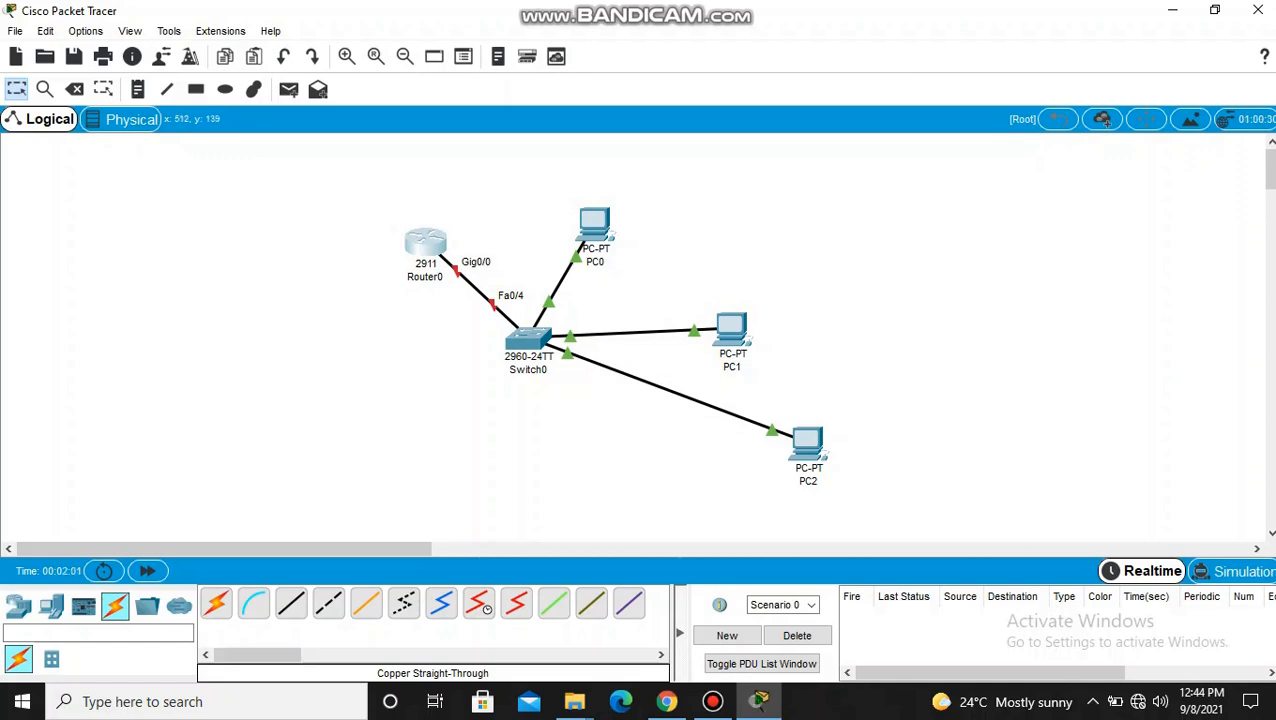
Assign IPv4 address 192.168.1.1 with subnet mask 255.255.255.0 to Router0's GigabitEthernet0/0 interface
left_click(428, 244)
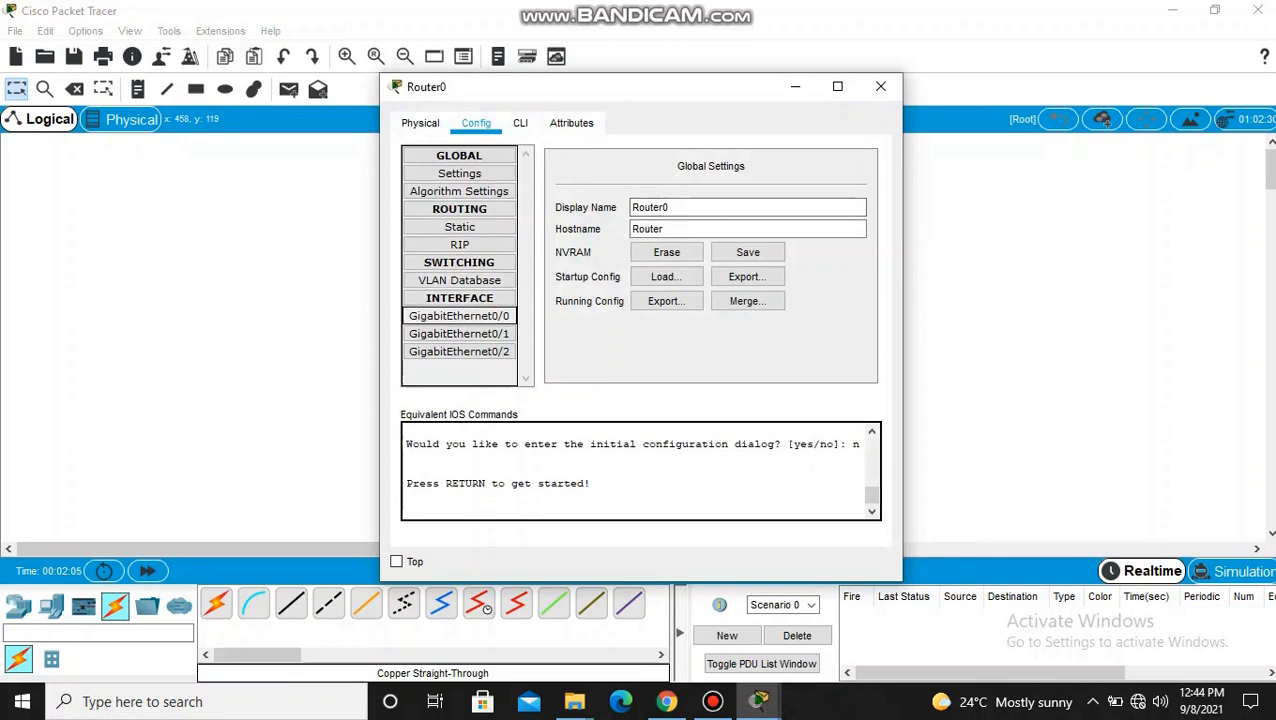
left_click(459, 316)
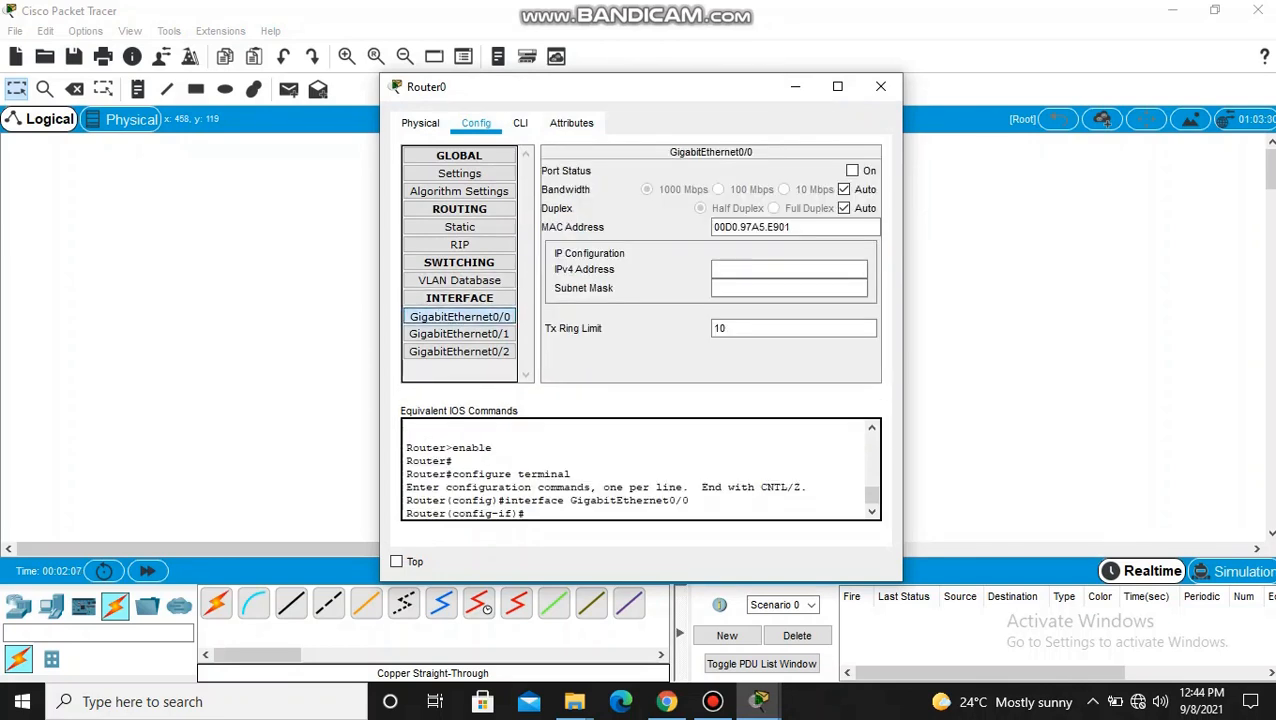
left_click(788, 269)
type("192")
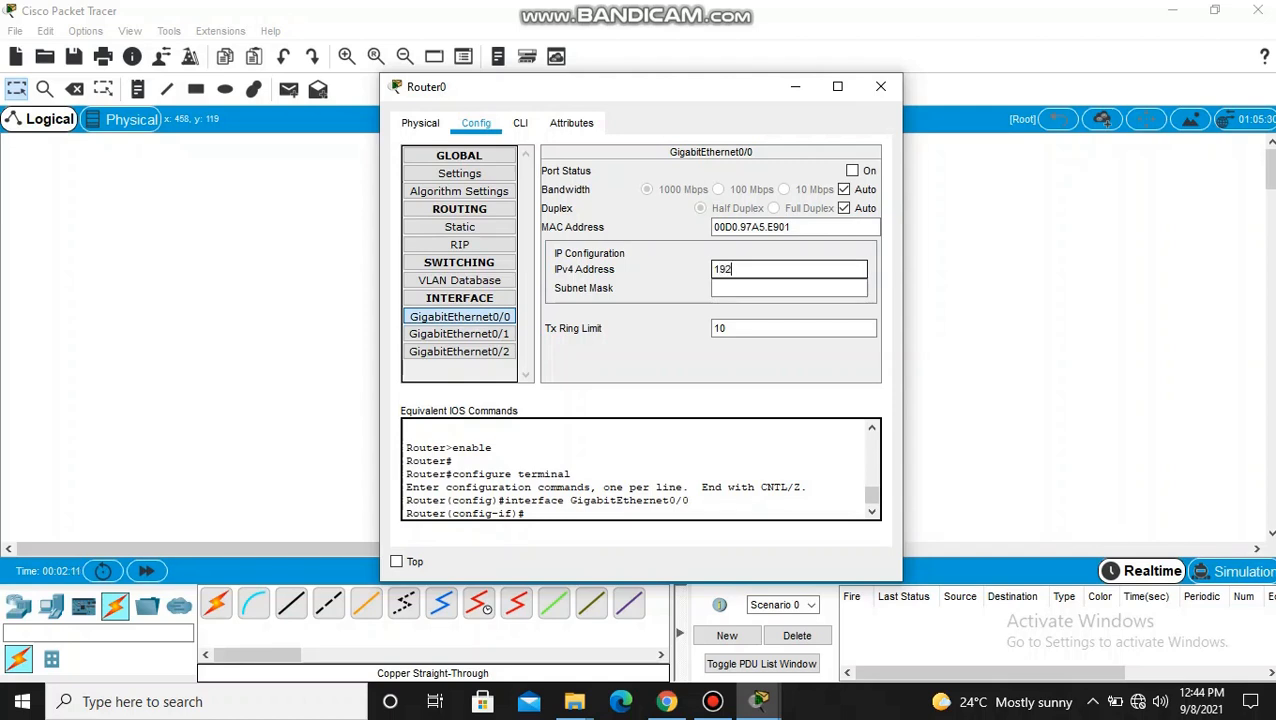
type(".168.1.1")
key("Tab")
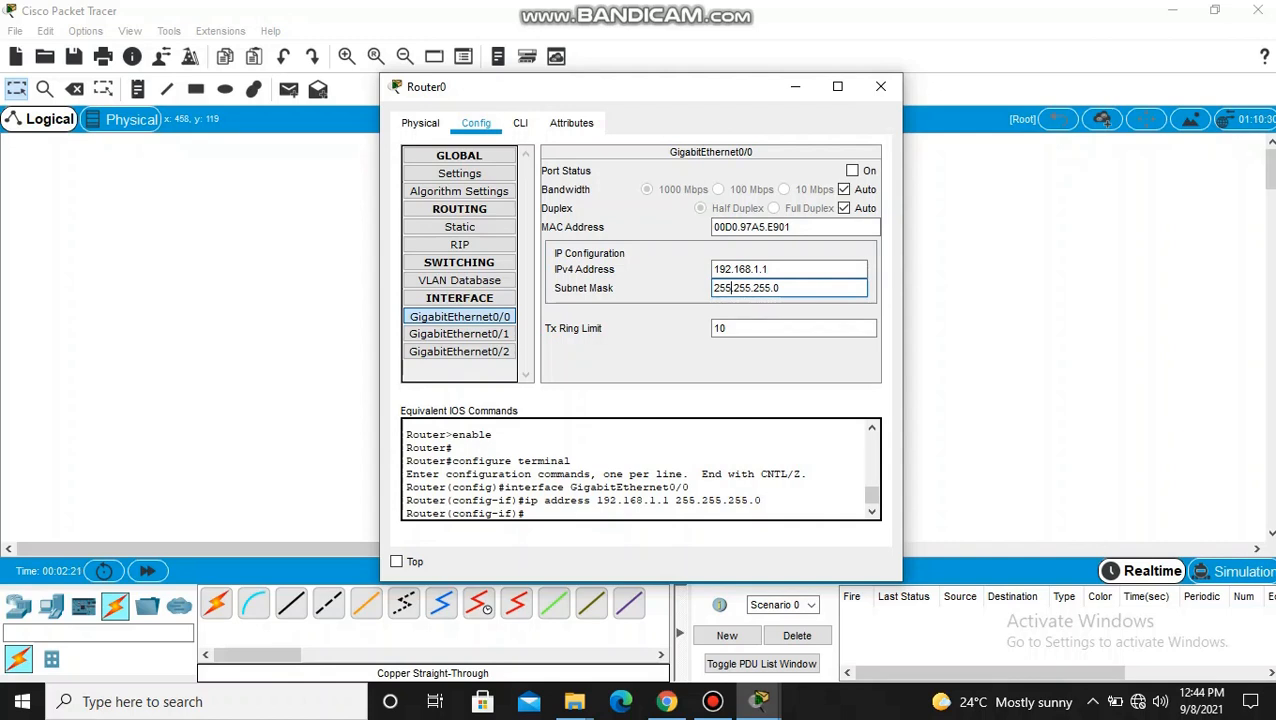
Enable Router0's GigabitEthernet0/0 interface with the CLI command "no shut" and close the router window
left_click(520, 122)
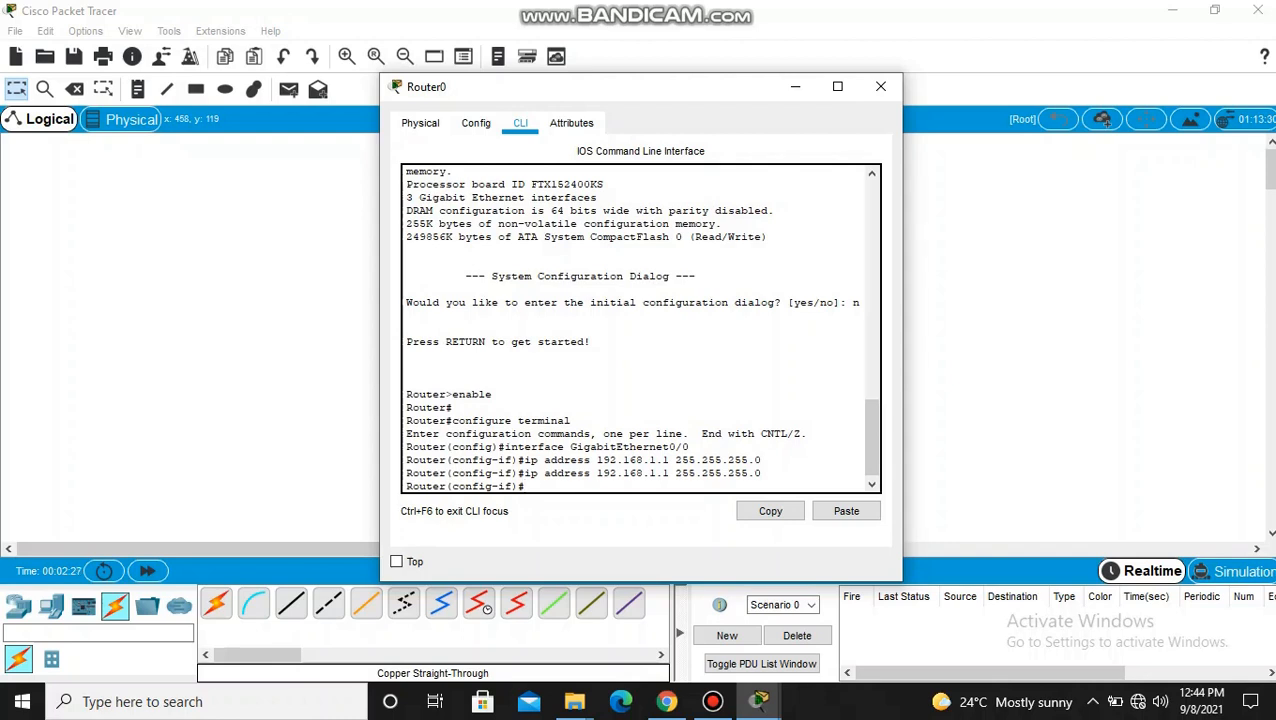
type("s")
key("BackSpace")
type("no shut")
key("Return")
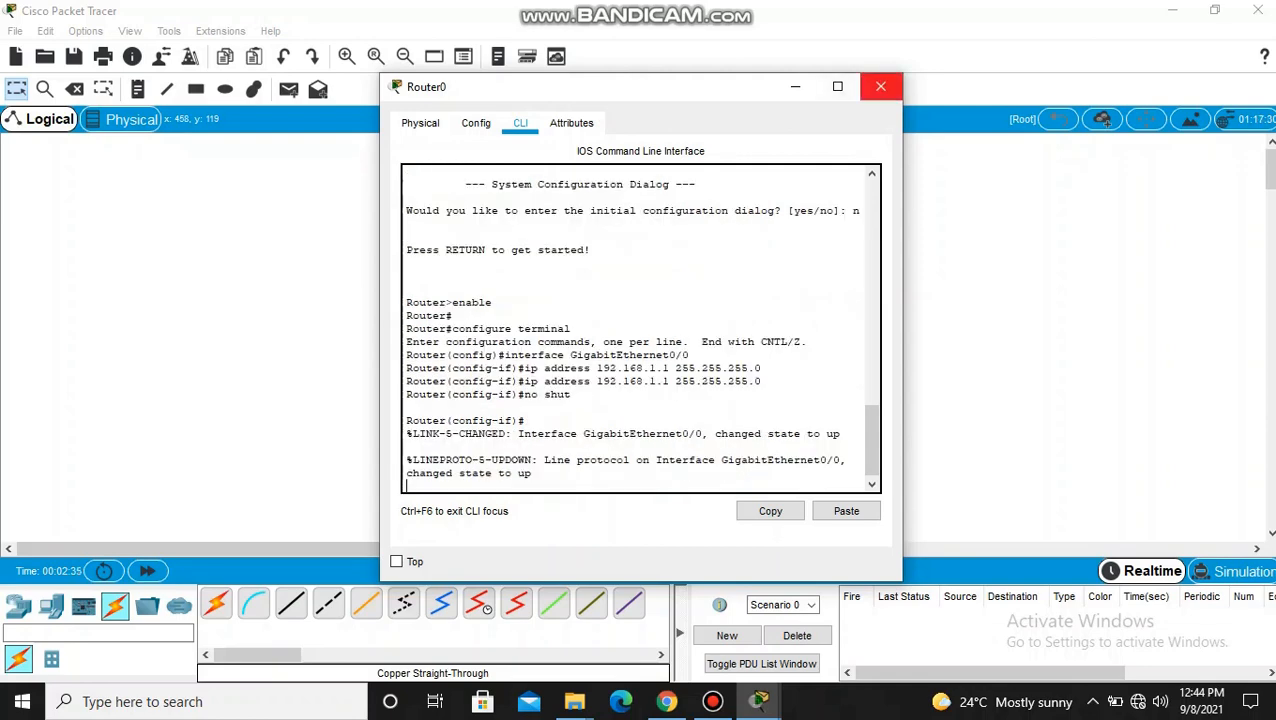
left_click(880, 86)
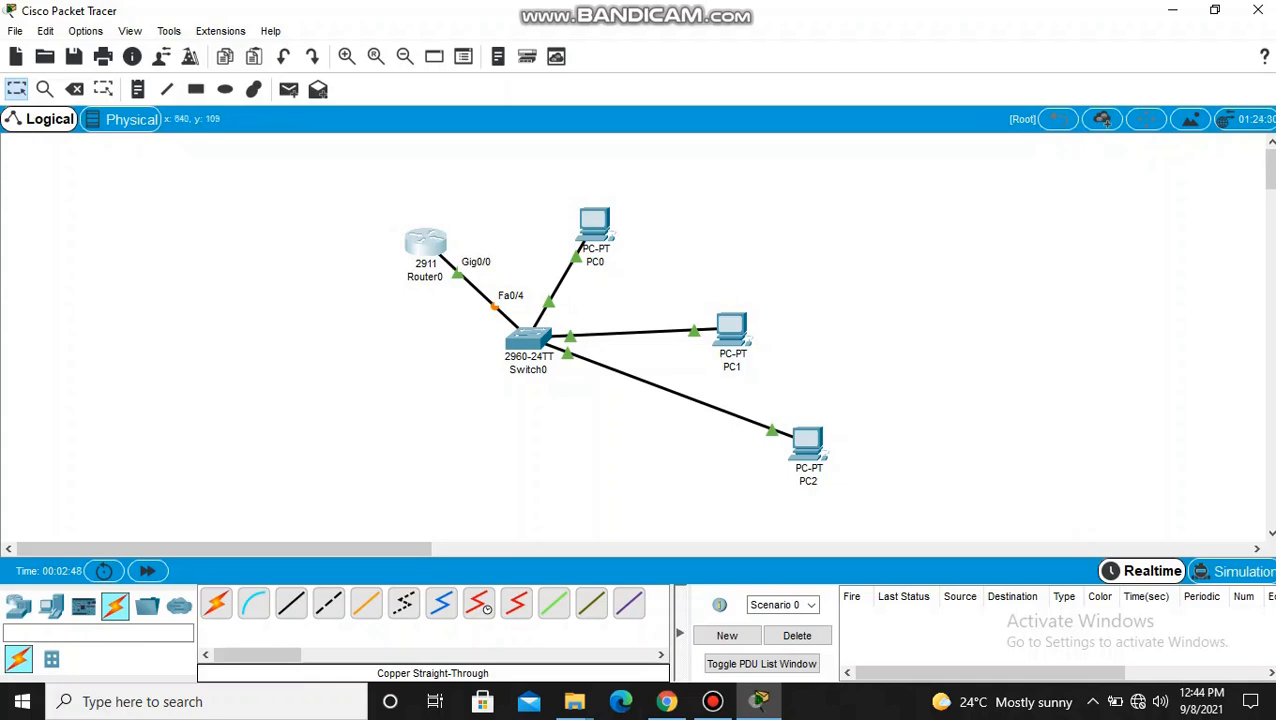
Set PC0's static IPv4 default gateway to 192.168.1.1
left_click(595, 225)
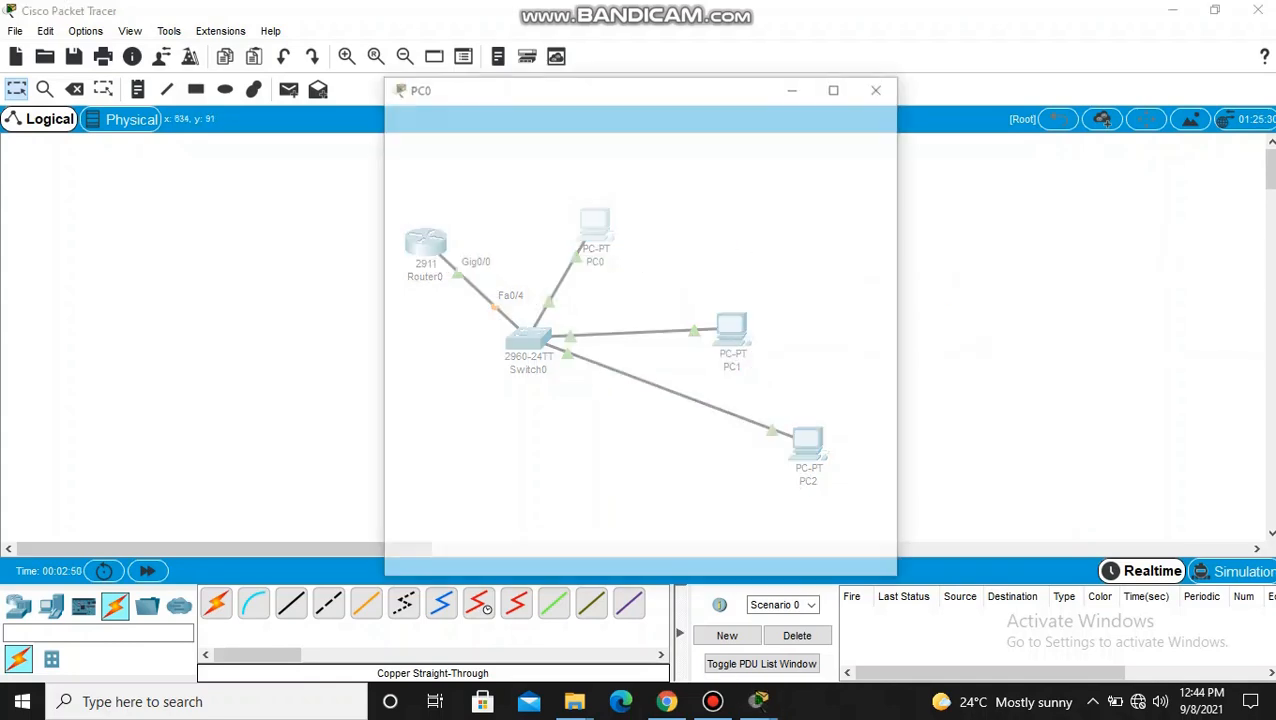
left_click(476, 122)
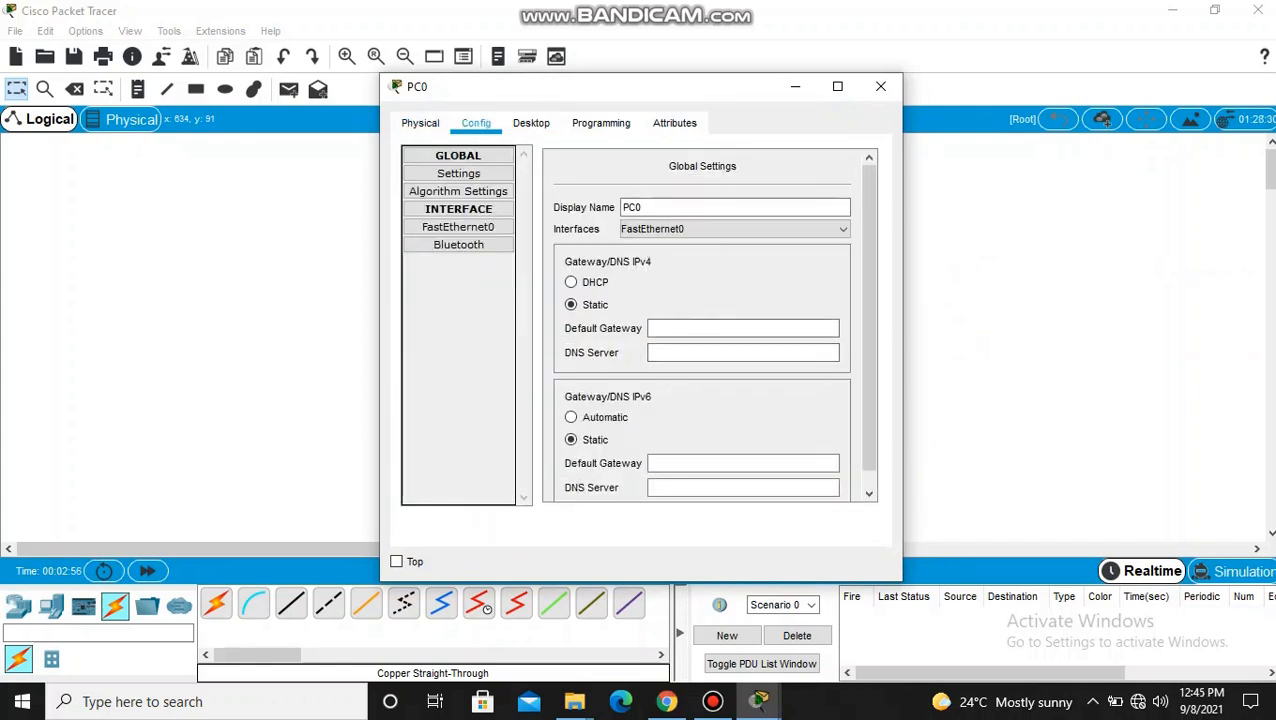
left_click(743, 328)
type("192.")
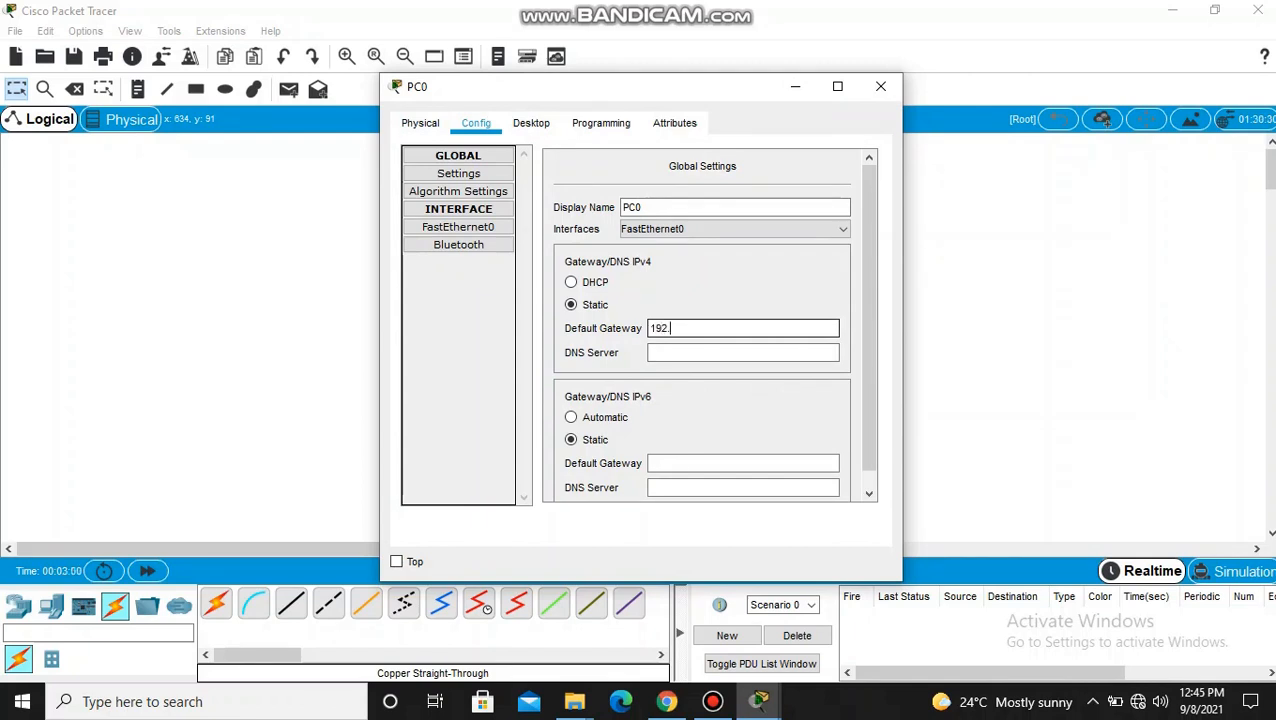
type("168.1.1")
key("ctrl+a")
Assign IPv4 address 192.168.1.2 with subnet mask 255.255.255.0 to PC0's FastEthernet0 interface and close the PC0 window
left_click(458, 227)
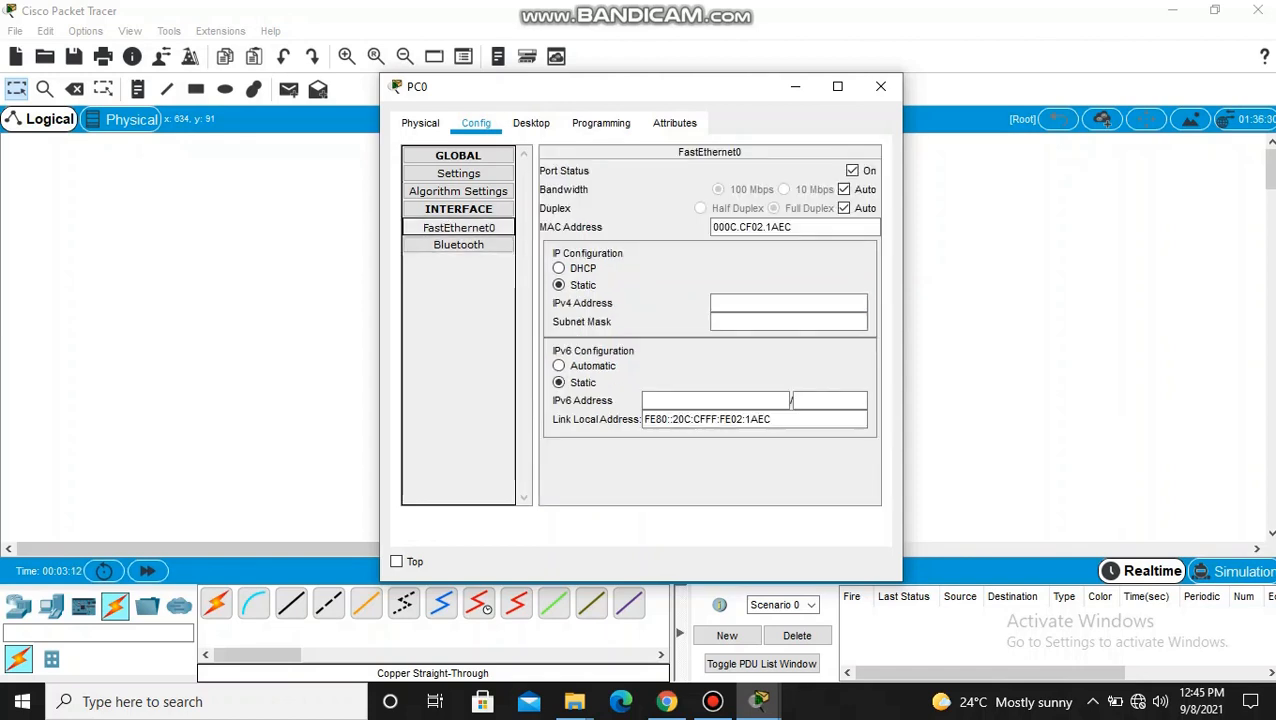
left_click(788, 303)
type("1")
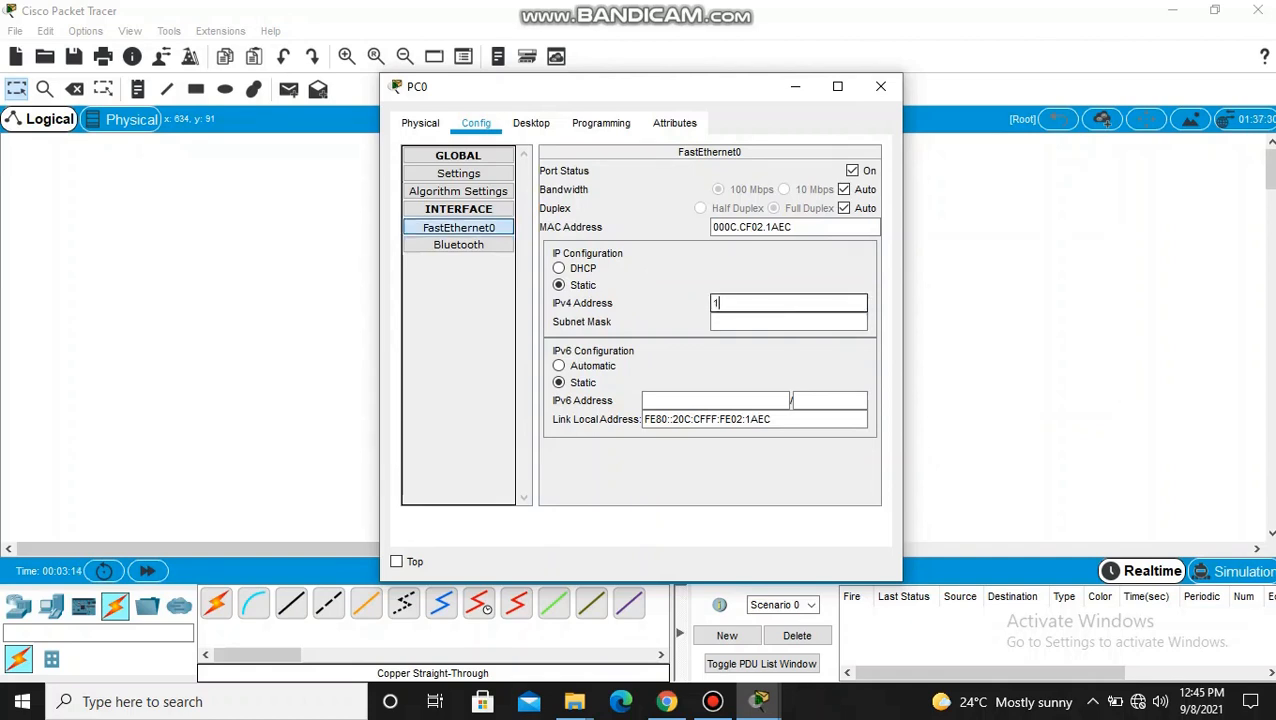
type("92.168.1.2")
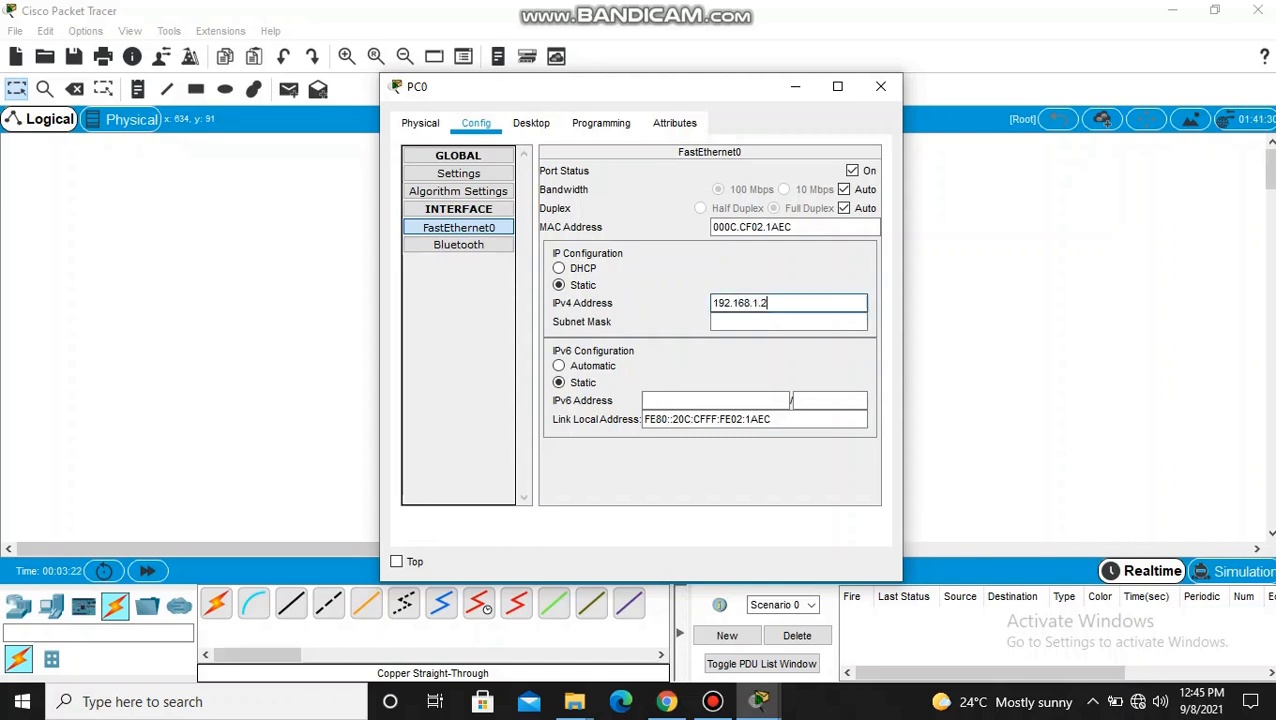
left_click(760, 321)
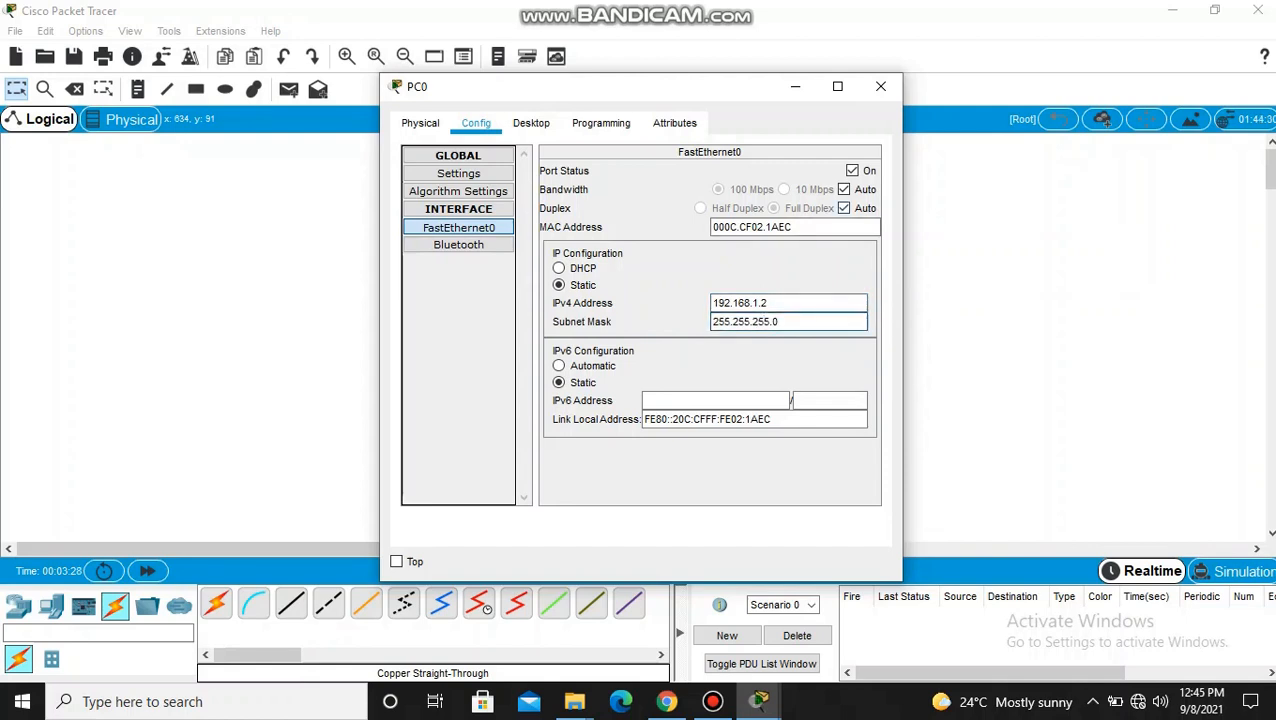
left_click(880, 86)
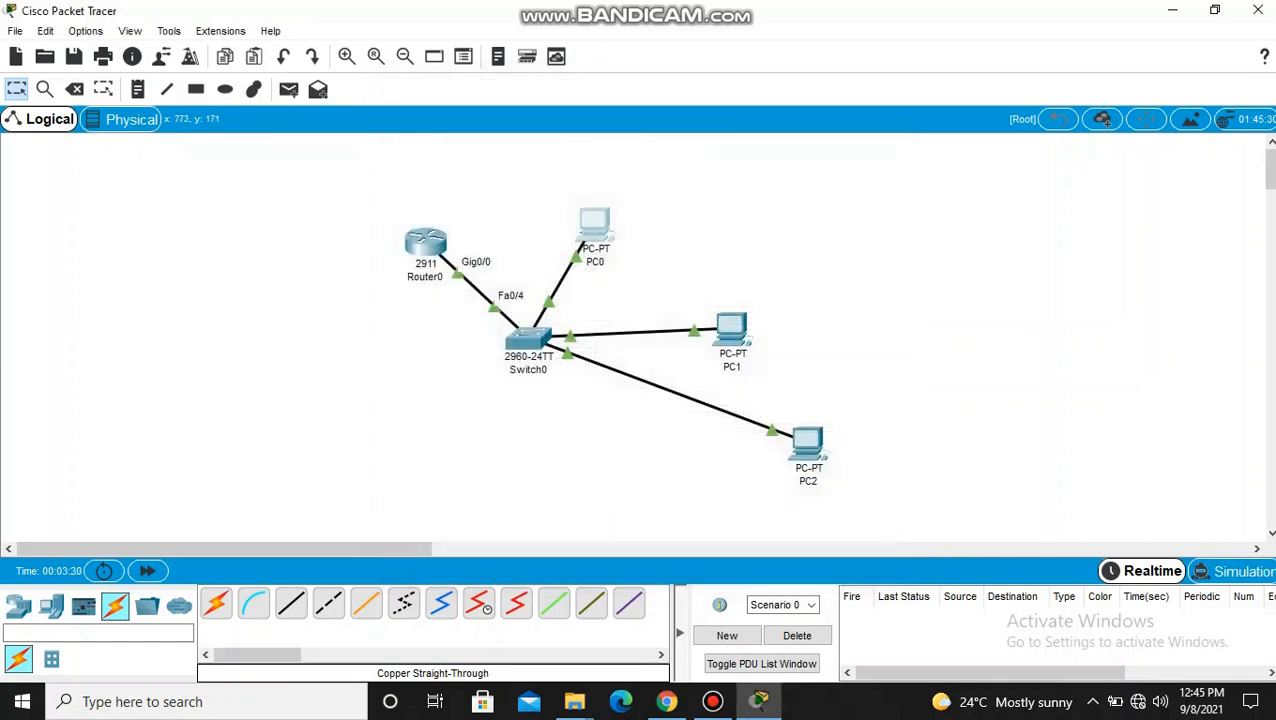
Set PC1's static IPv4 default gateway to 192.168.1.1 and copy that address
left_click(731, 328)
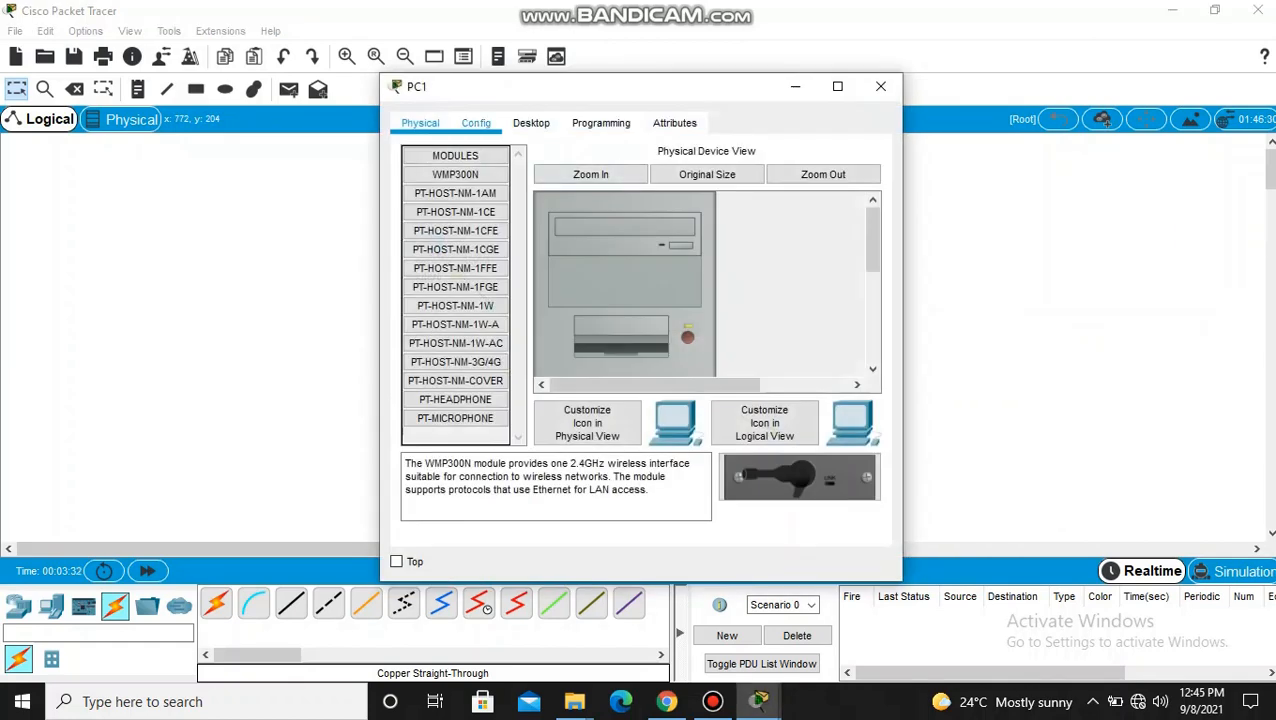
left_click(476, 123)
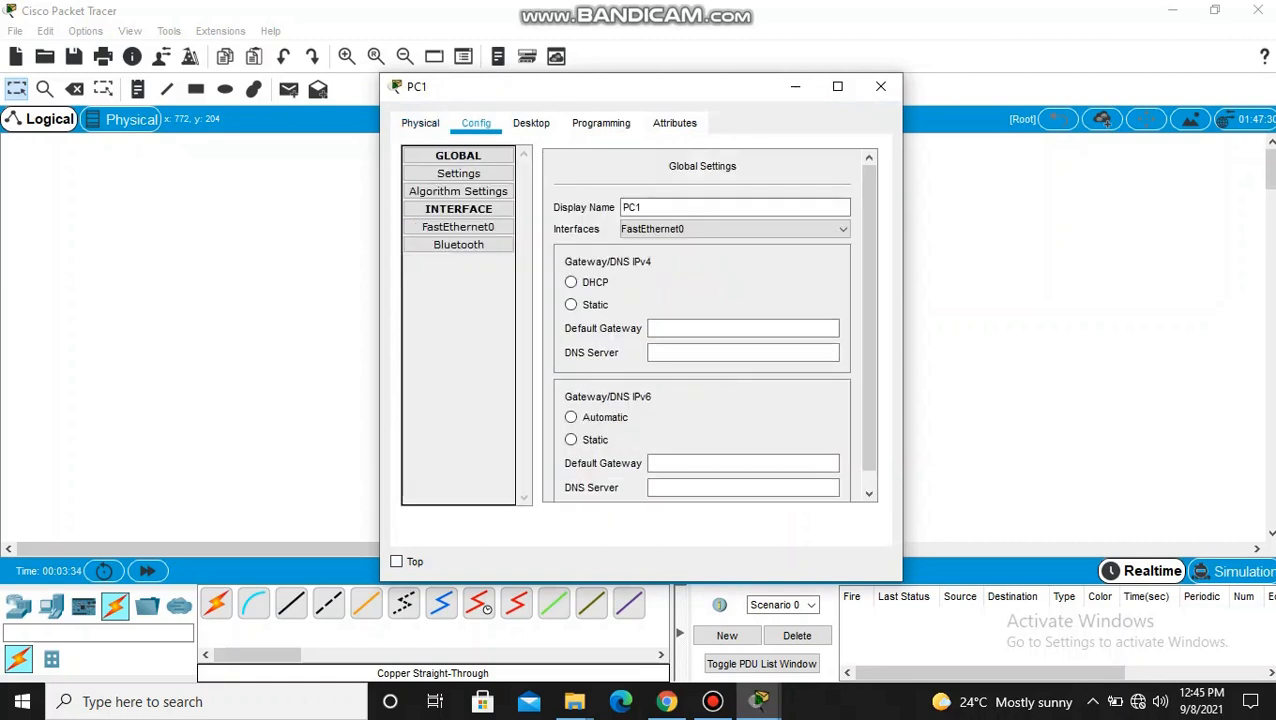
left_click(743, 328)
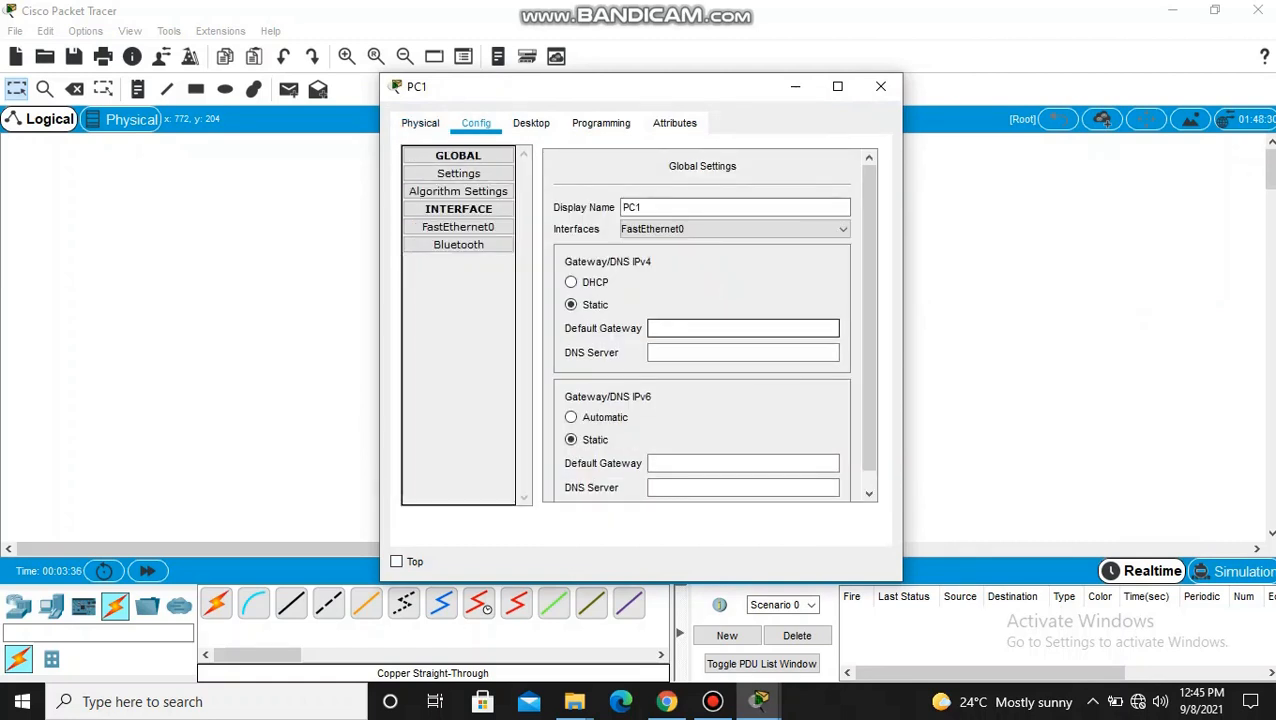
type("192.168.1.1")
key("shift+Left")
key("shift+Left")
key("shift+Left")
key("shift+Left")
key("shift+Left")
key("shift+Left")
key("shift+Left")
key("shift+Left")
key("shift+Left")
key("shift+Left")
key("shift+Left")
key("ctrl+c")
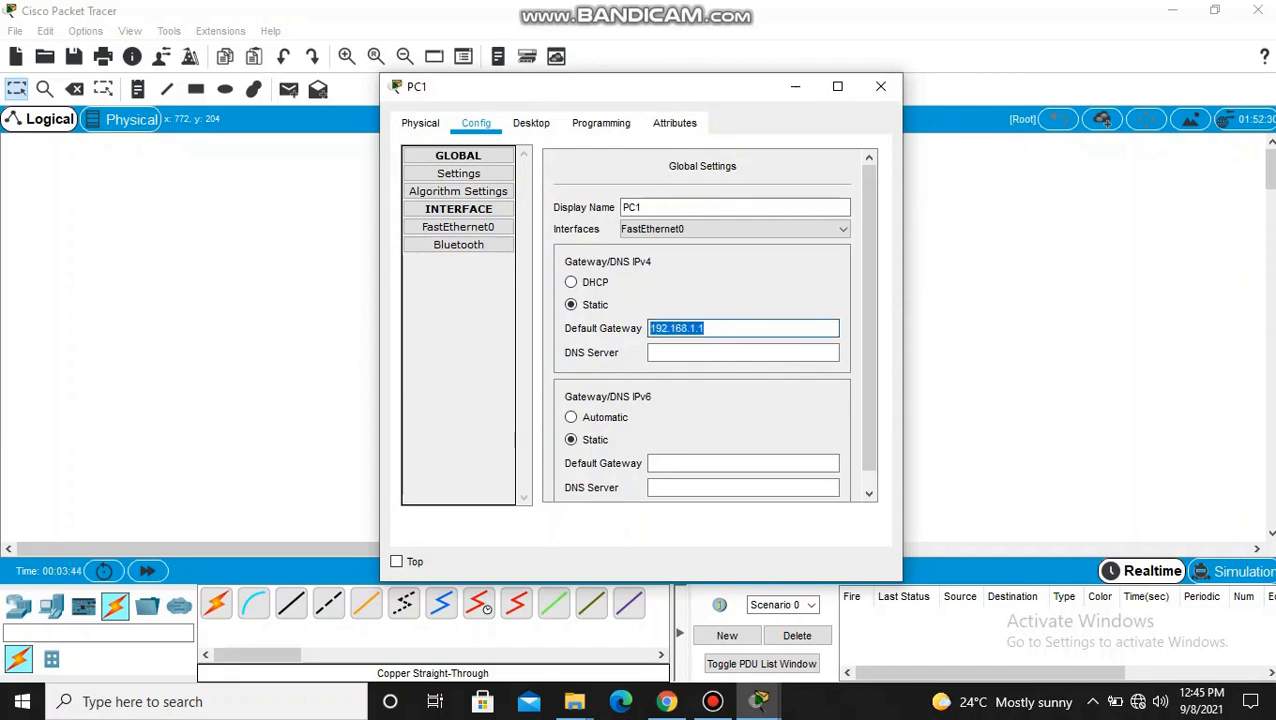
Assign IPv4 address 192.168.1.3 with subnet mask 255.255.255.0 to PC1's FastEthernet0 interface and close the PC1 window
left_click(458, 228)
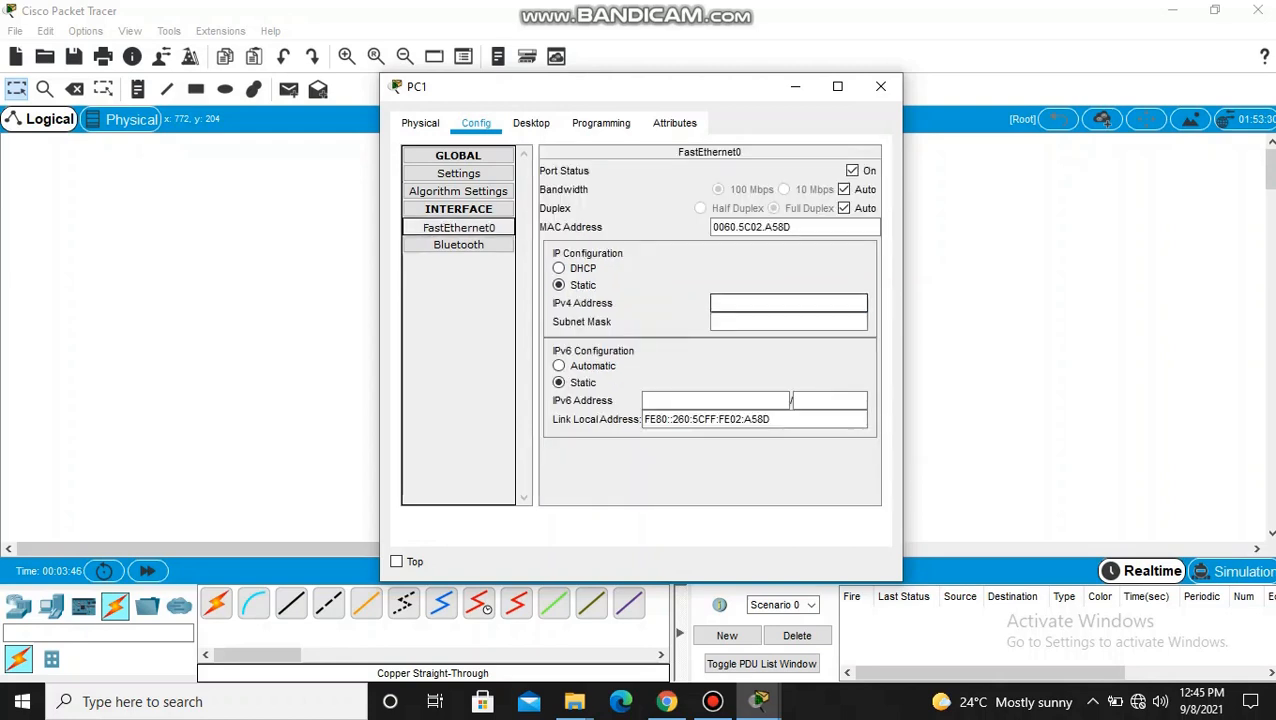
key("ctrl+v")
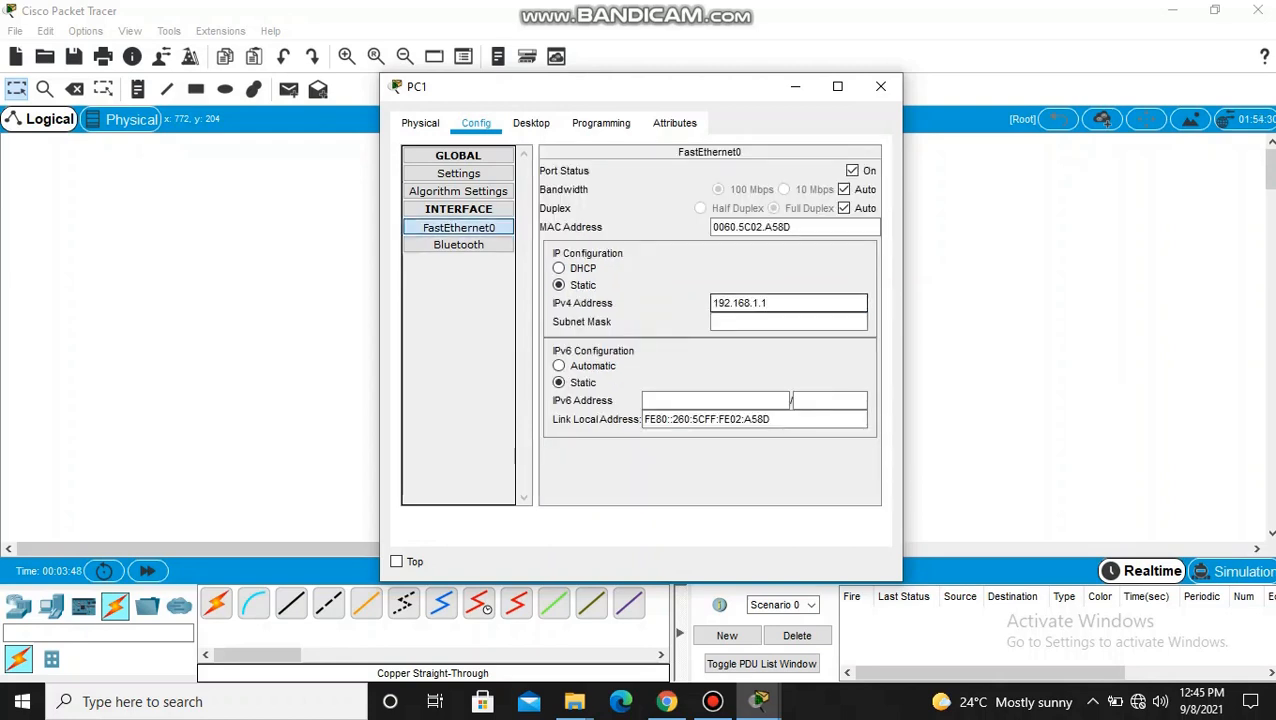
key("BackSpace")
type("3")
left_click(744, 321)
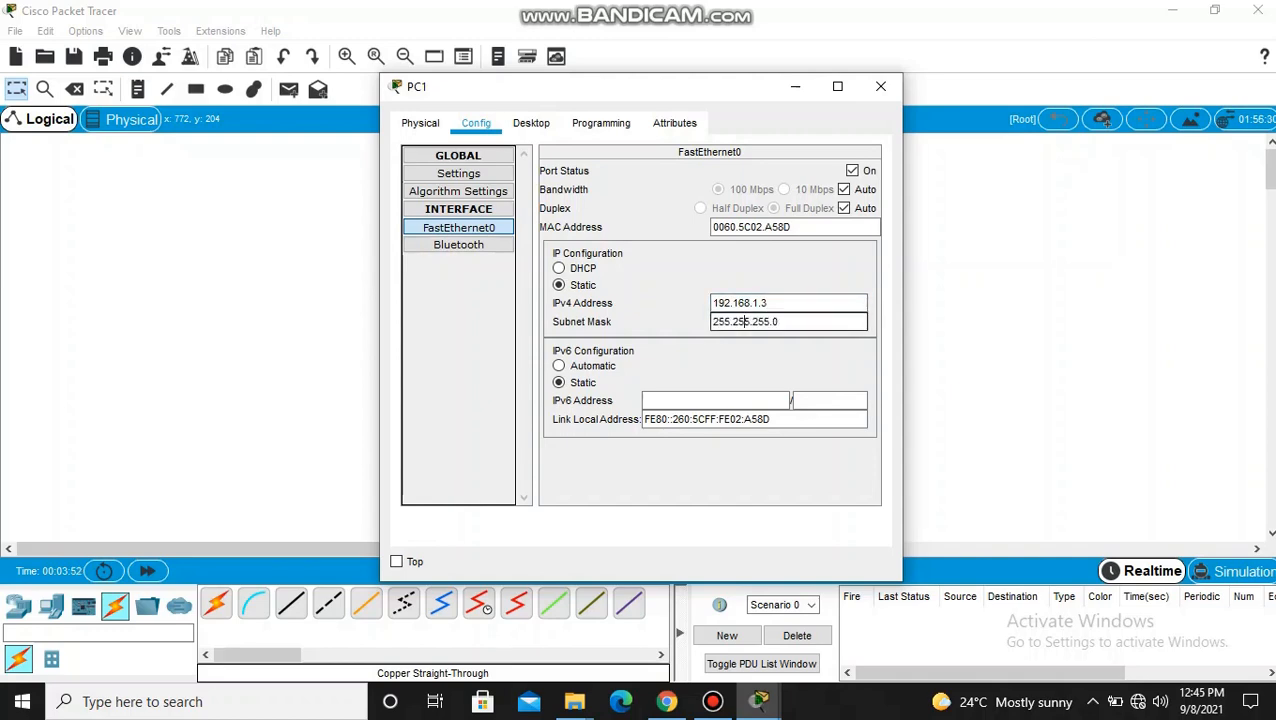
left_click(880, 86)
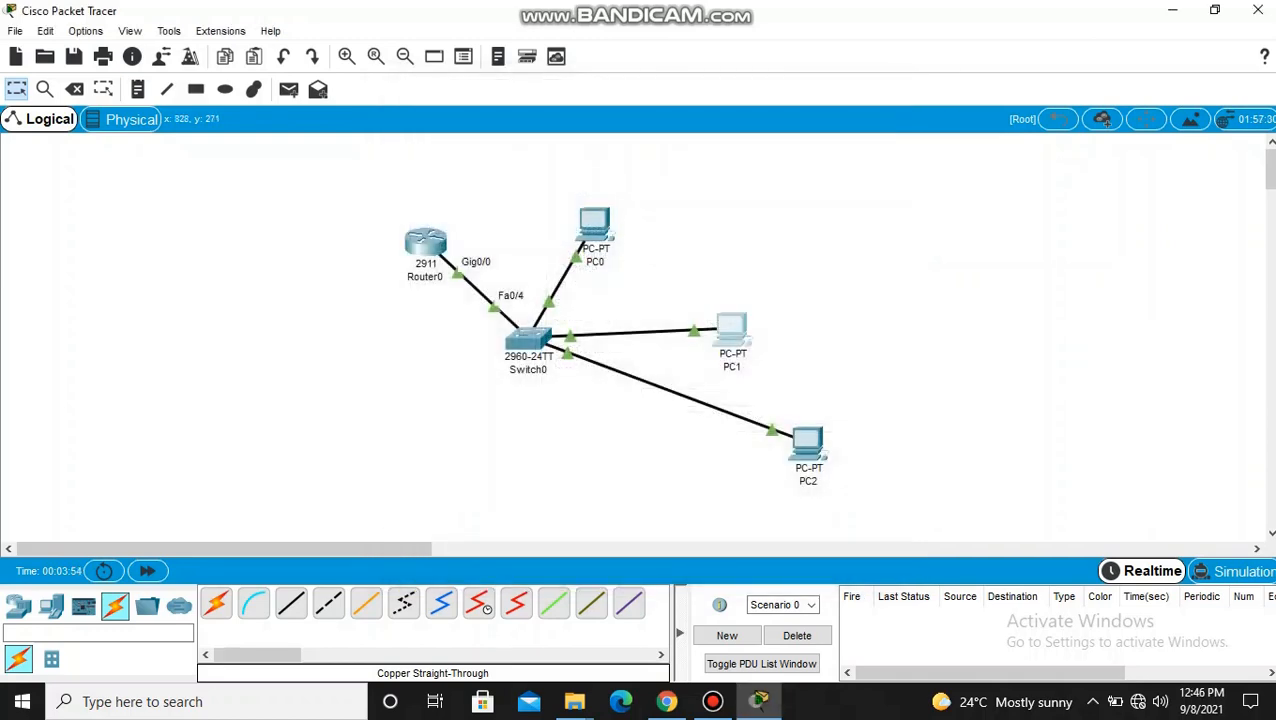
Set PC2's static IPv4 default gateway to 192.168.1.1 and open its FastEthernet0 interface settings
left_click(807, 443)
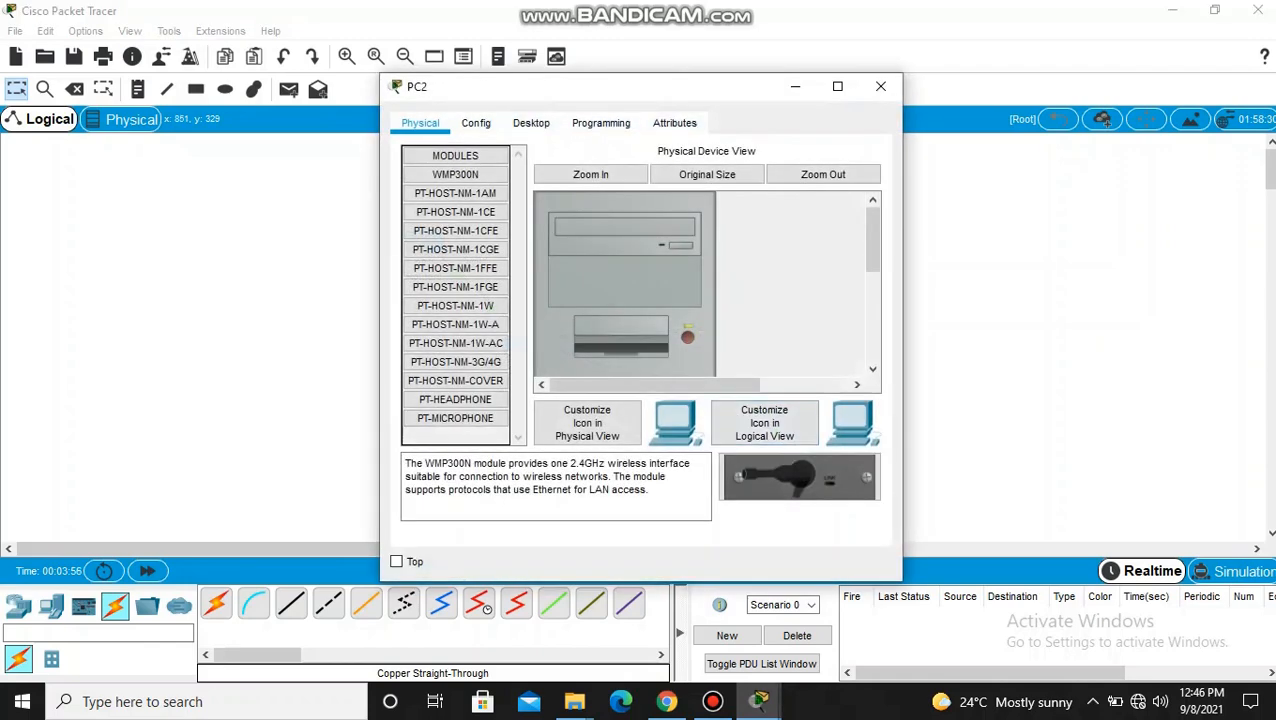
left_click(476, 123)
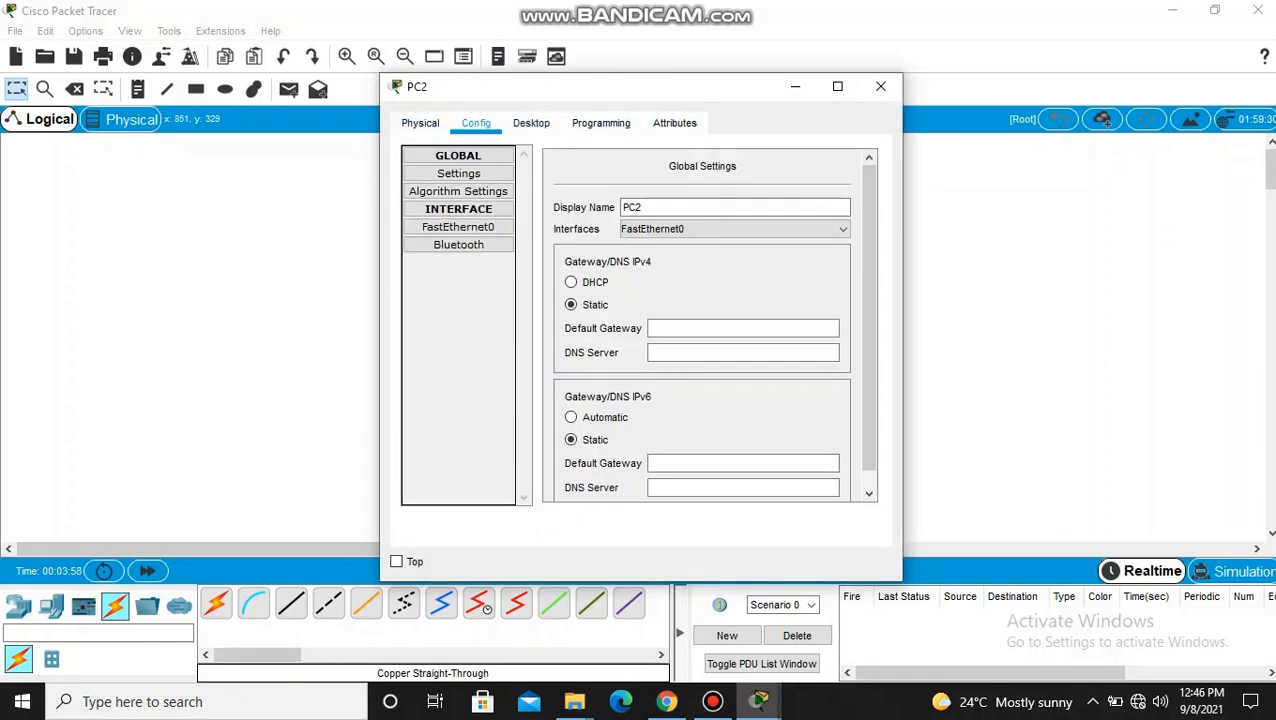
left_click(743, 328)
type("192.168.1.1")
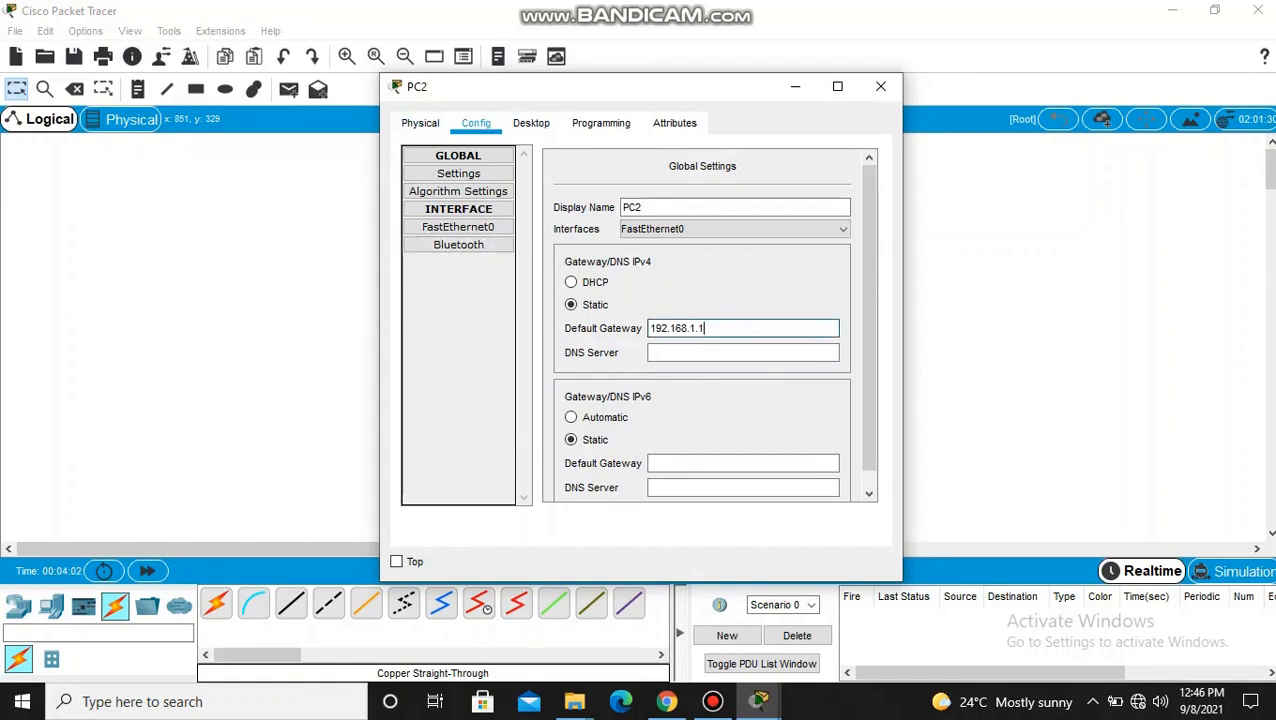
left_click(458, 227)
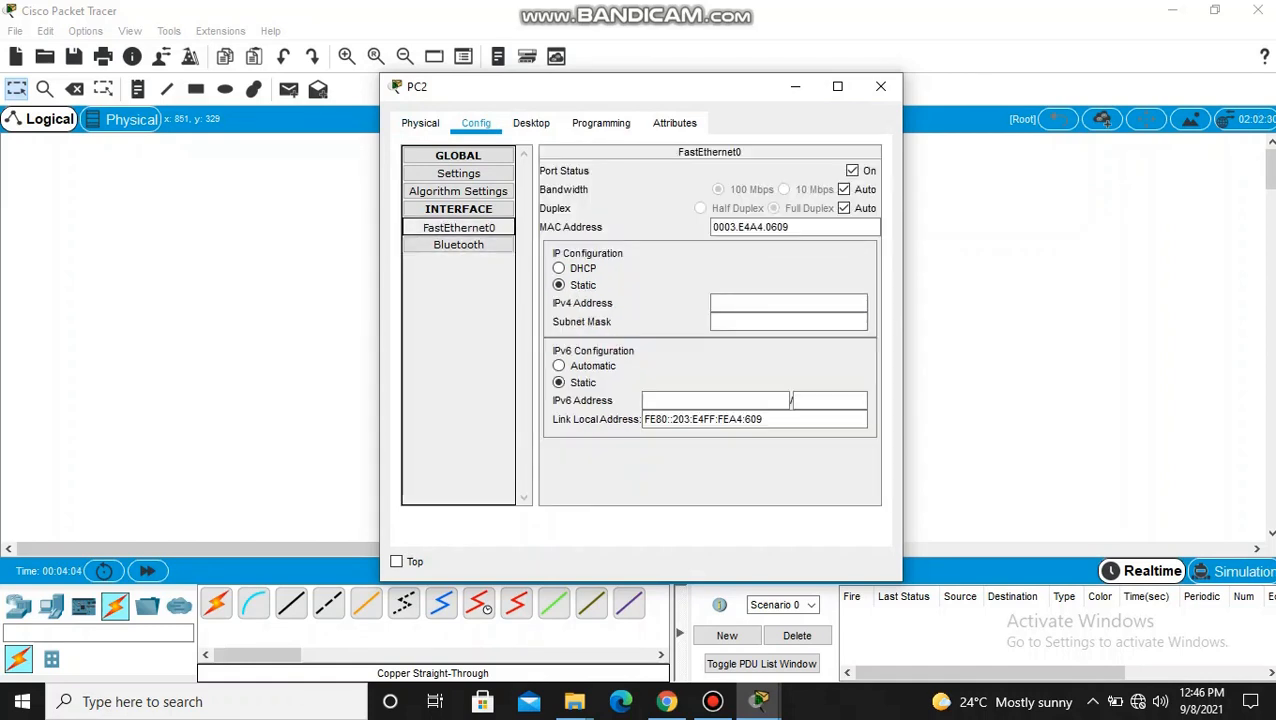
Try to assign IPv4 address 192.168.1.3 to PC2's FastEthernet0 interface
left_click(788, 303)
key("ctrl+v")
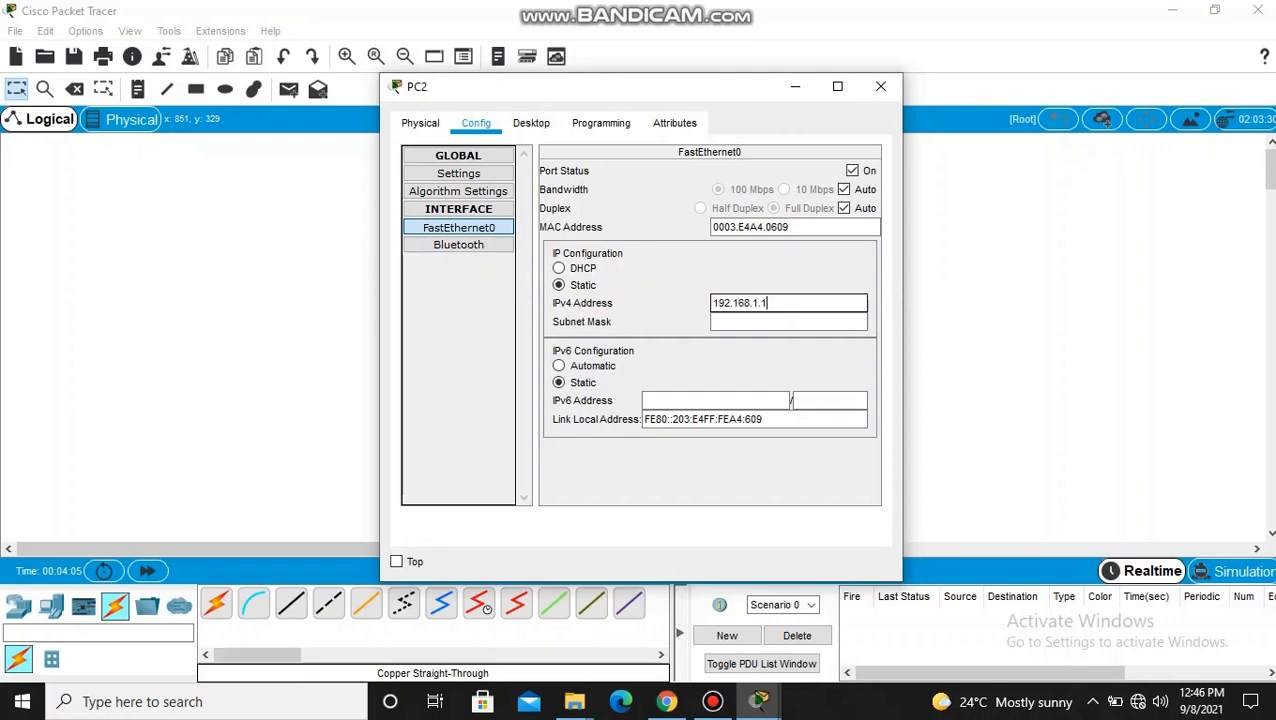
key("BackSpace")
left_click_drag(740, 96, 754, 172)
type("3")
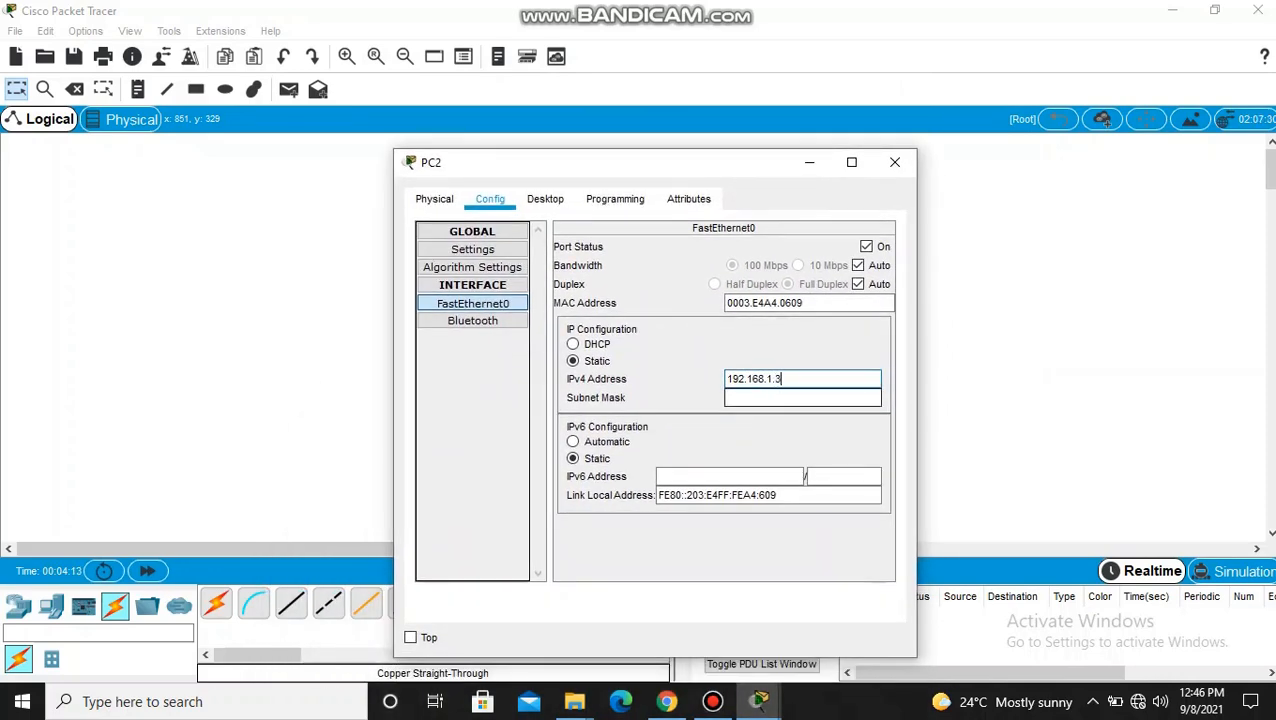
key("Tab")
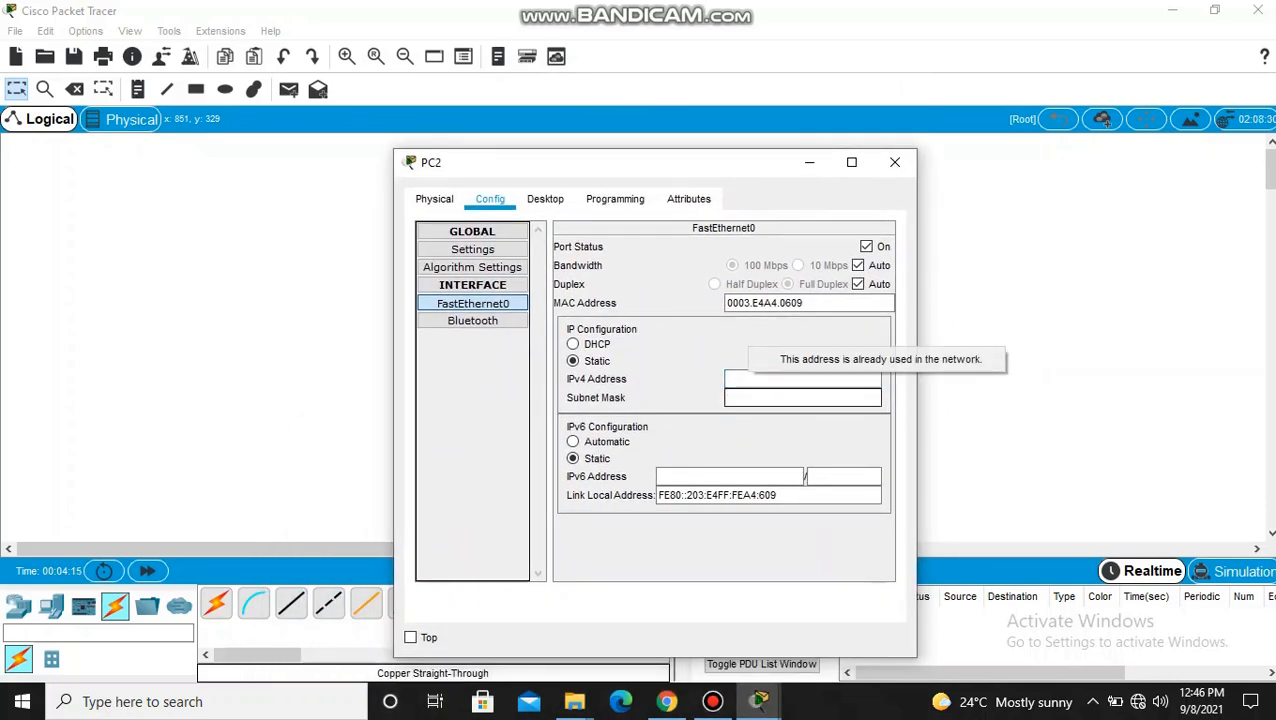
Assign IPv4 address 192.168.1.4 with subnet mask 255.255.255.0 to PC2's FastEthernet0 interface and close the PC2 window
left_click(780, 379)
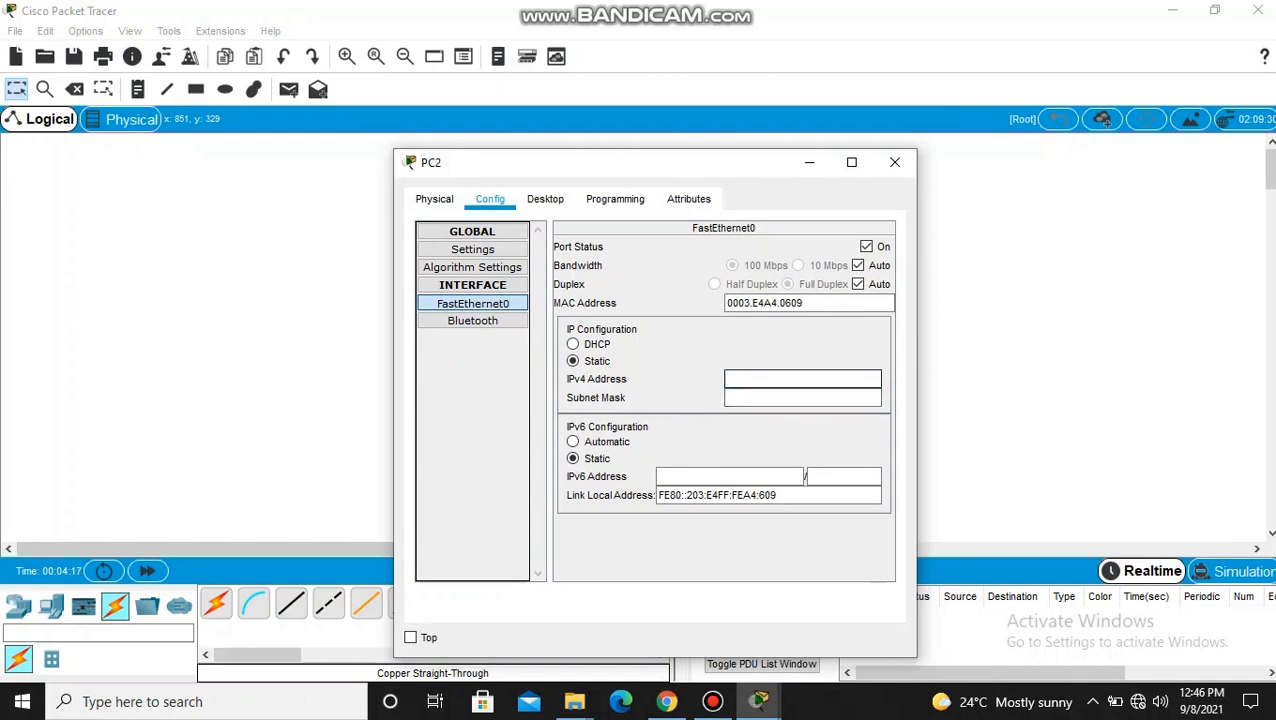
key("ctrl+v")
key("BackSpace")
type("4")
left_click(762, 397)
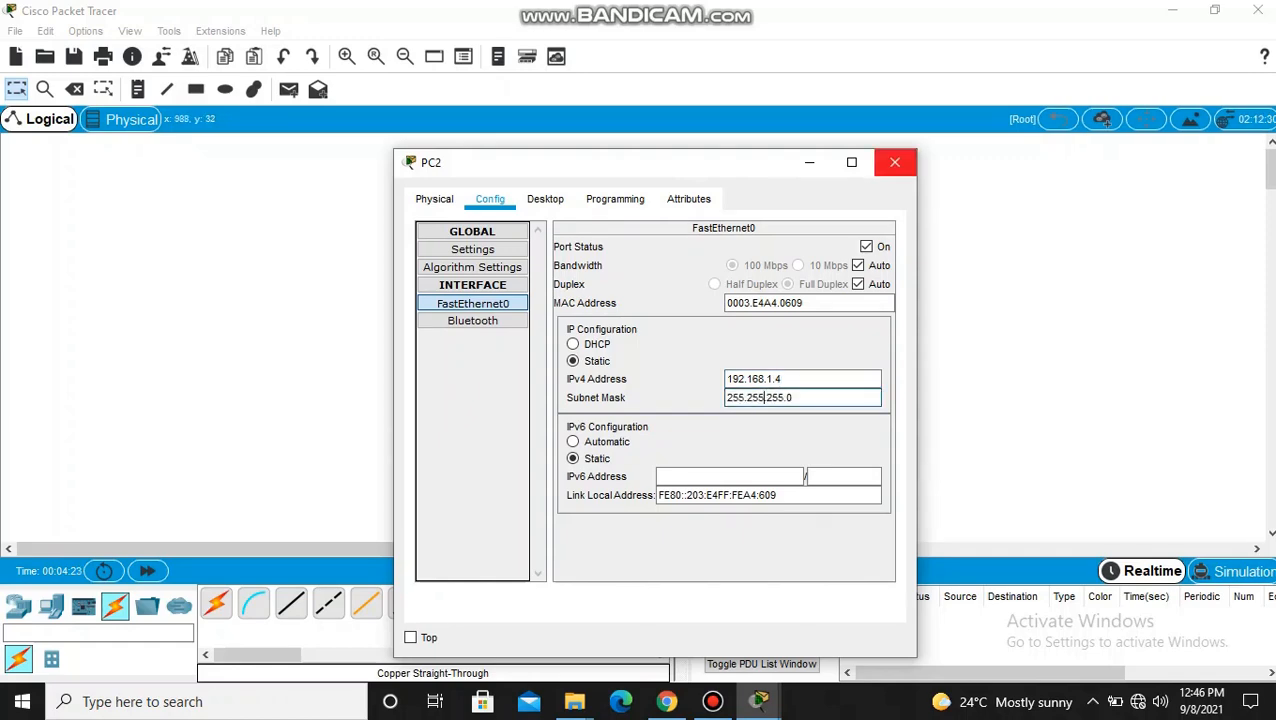
left_click(894, 162)
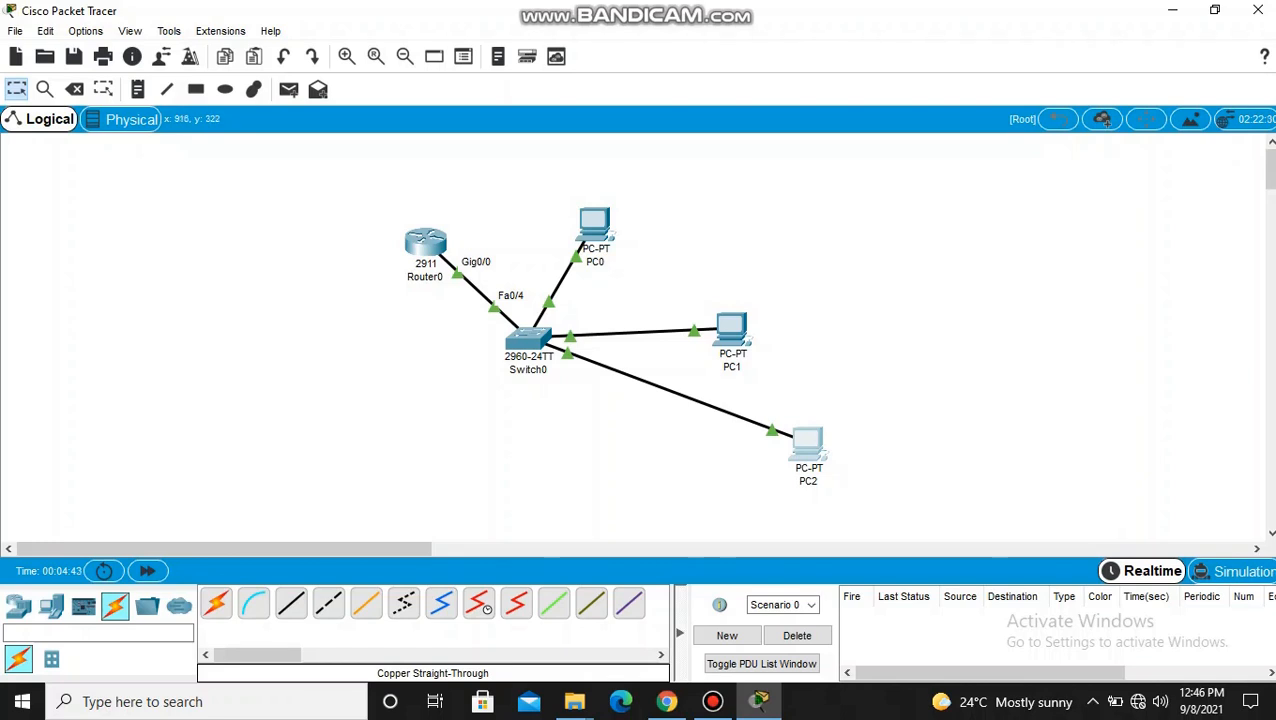
Ping 192.168.1.2 from PC2's Command Prompt and highlight the packet statistics line before closing the PC2 window
mouse_move(597, 226)
left_click(804, 440)
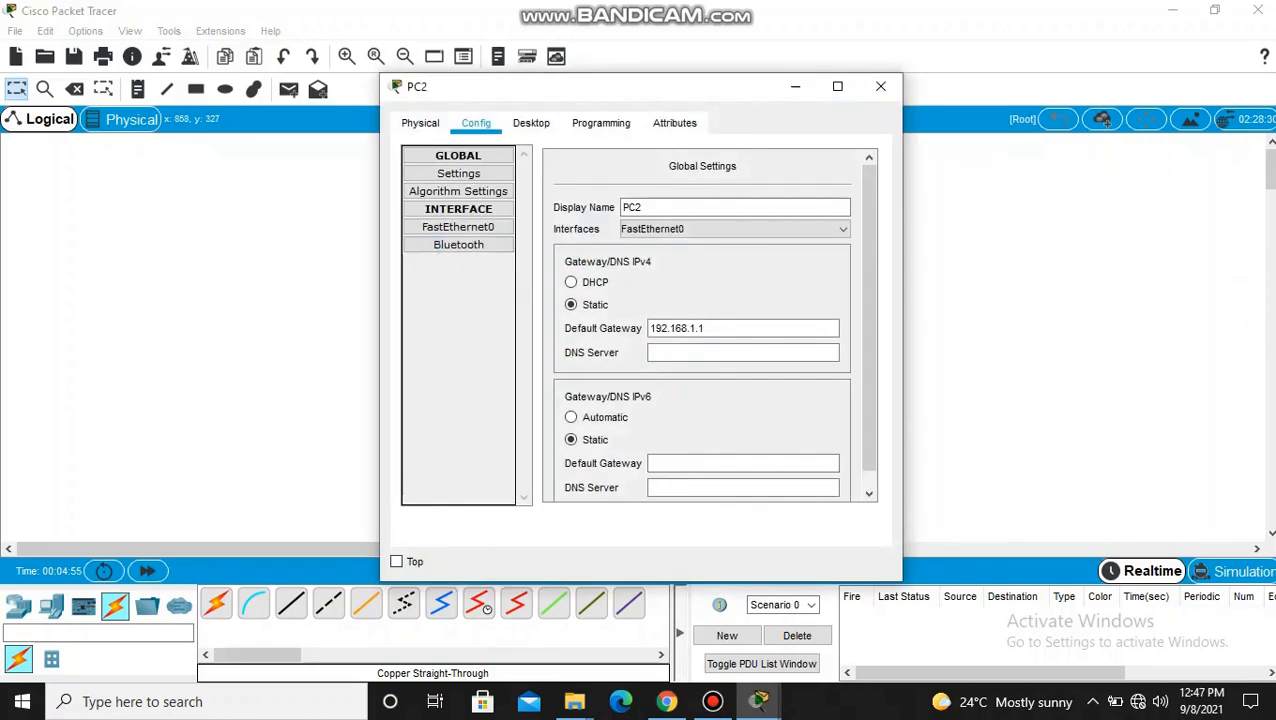
left_click(531, 122)
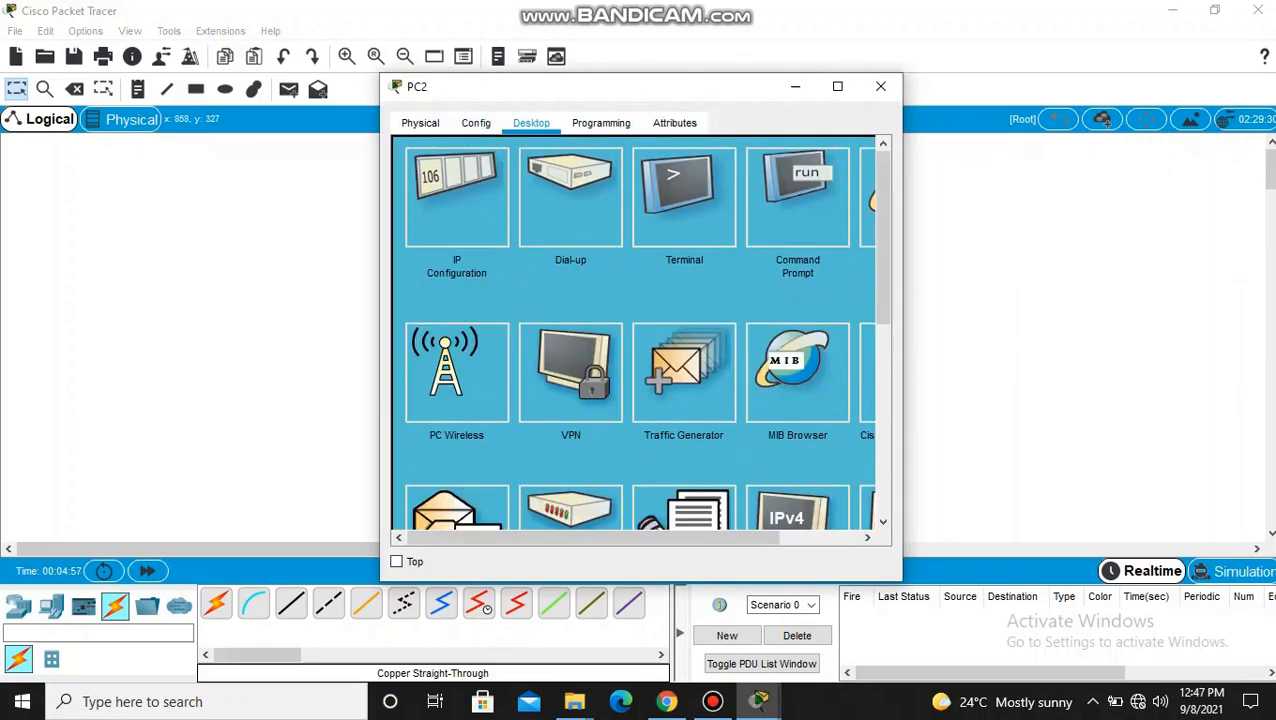
left_click(798, 197)
type("pin")
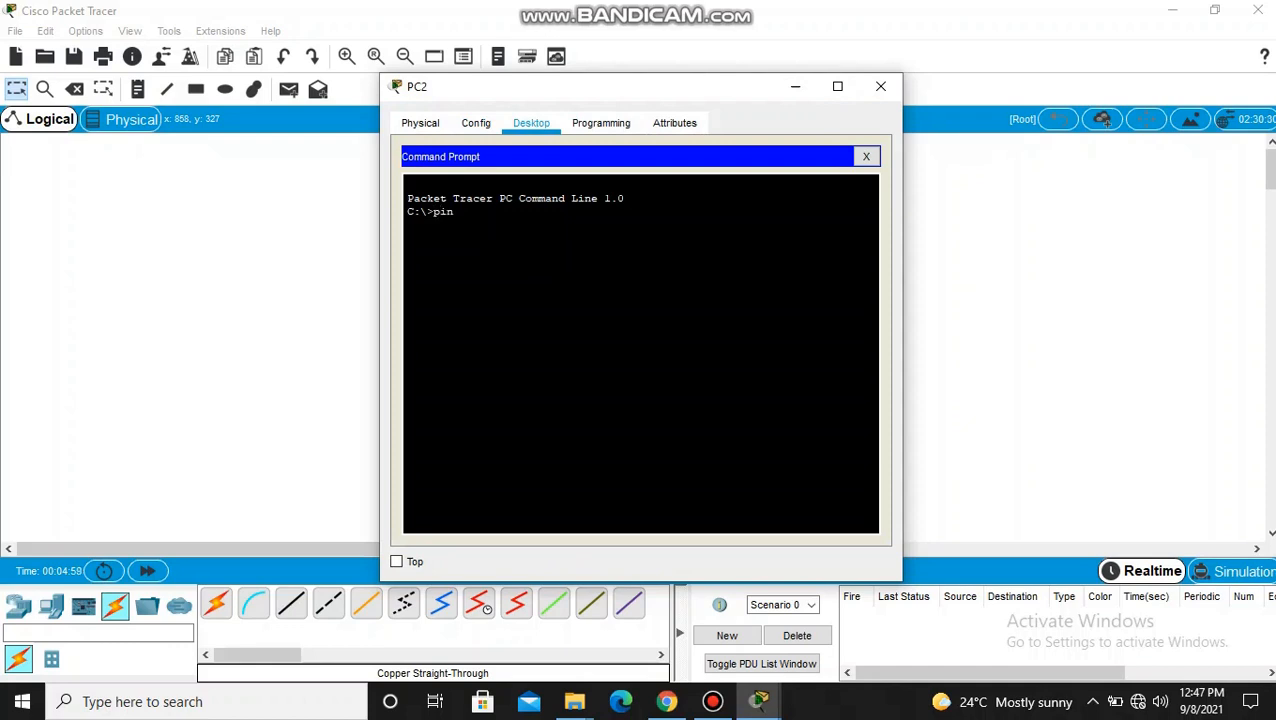
type("g 192.168.1.2")
key("Return")
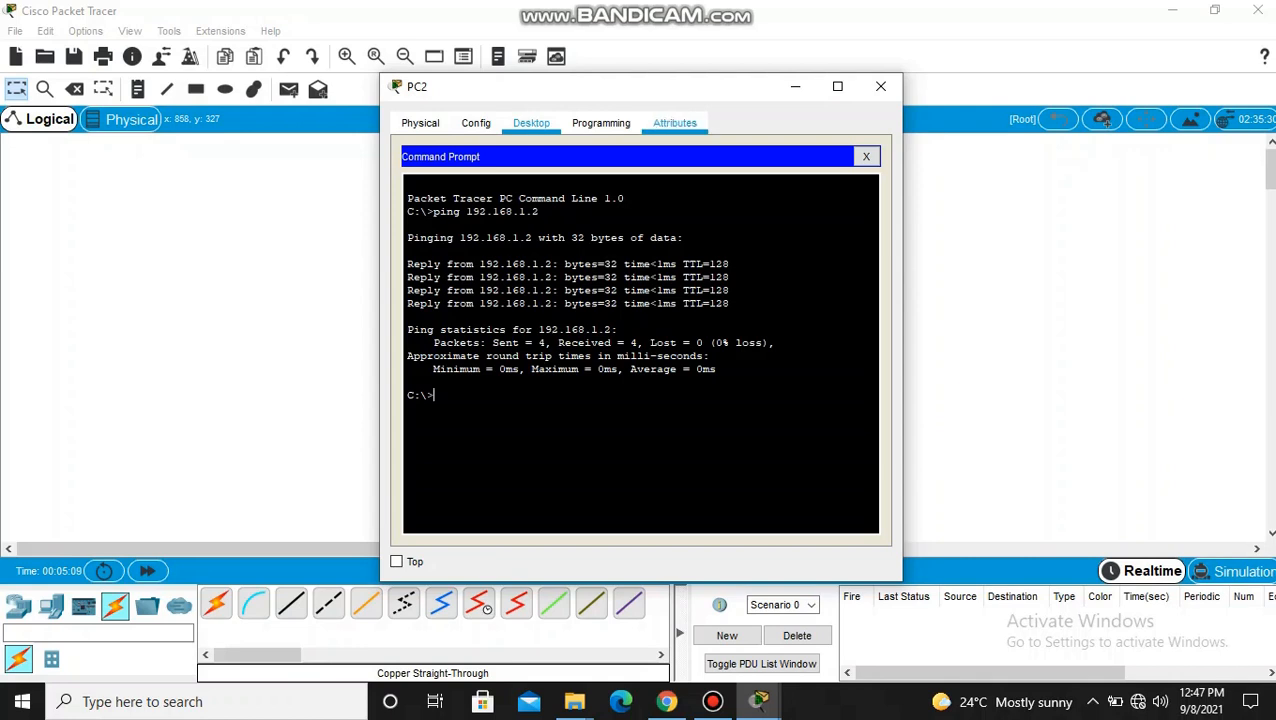
left_click_drag(777, 343, 433, 343)
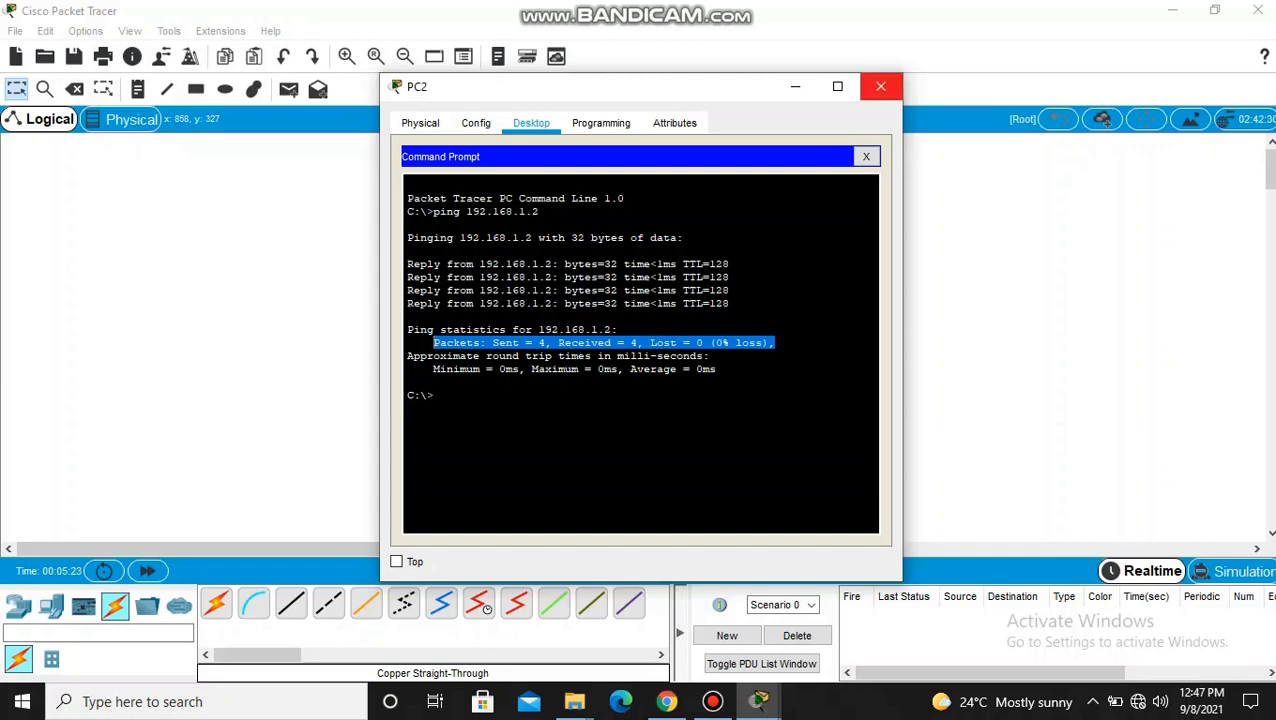
left_click(881, 86)
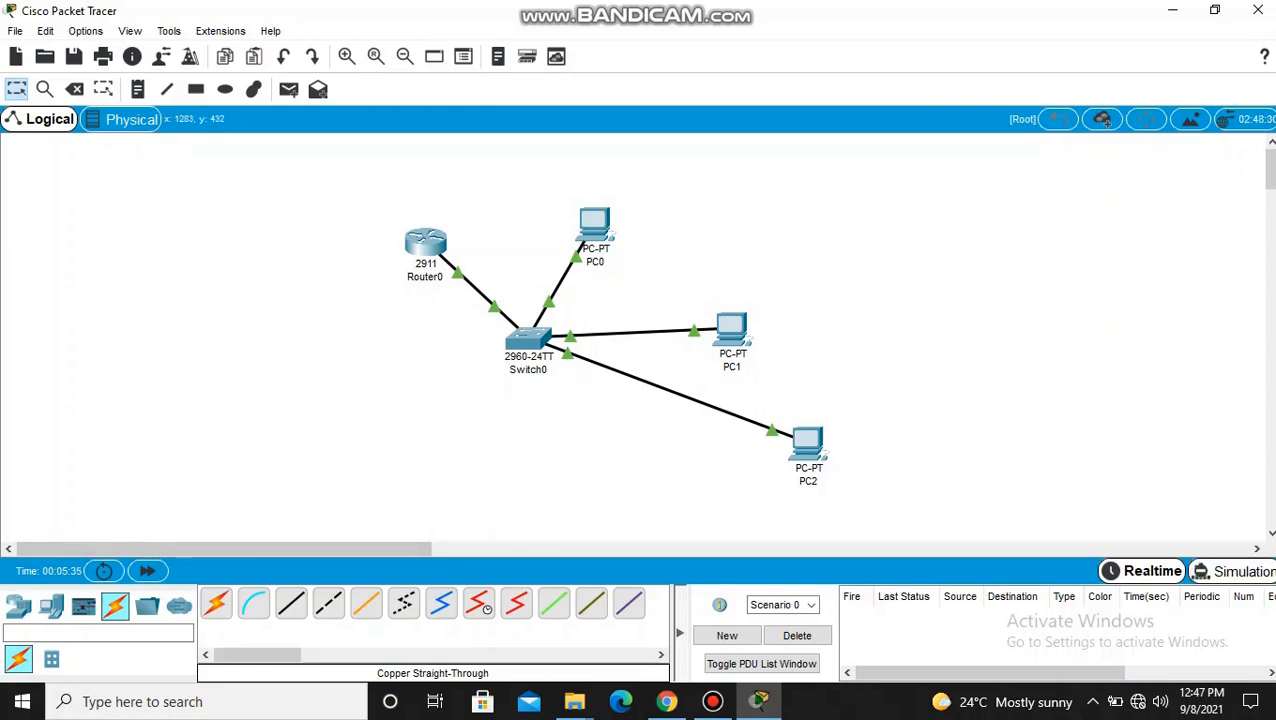
Add a simple PDU from PC2 to PC0 in Simulation mode and play the simulation
left_click(1234, 571)
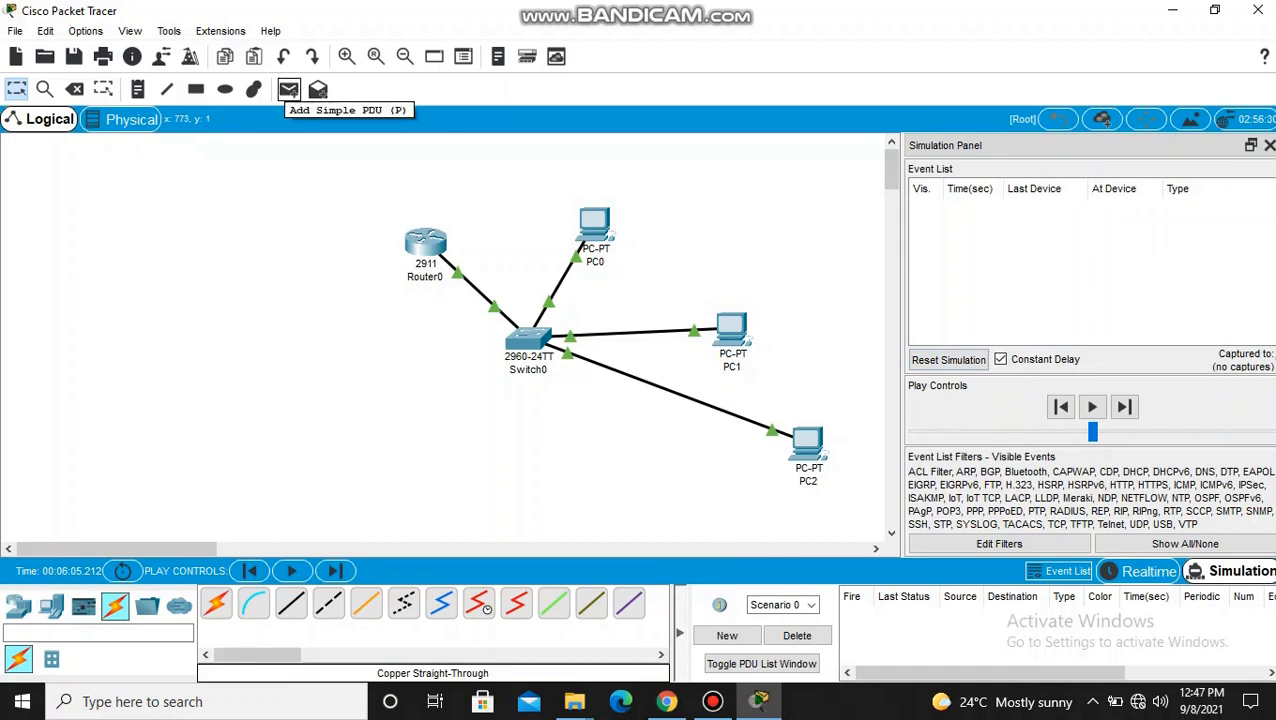
left_click(288, 90)
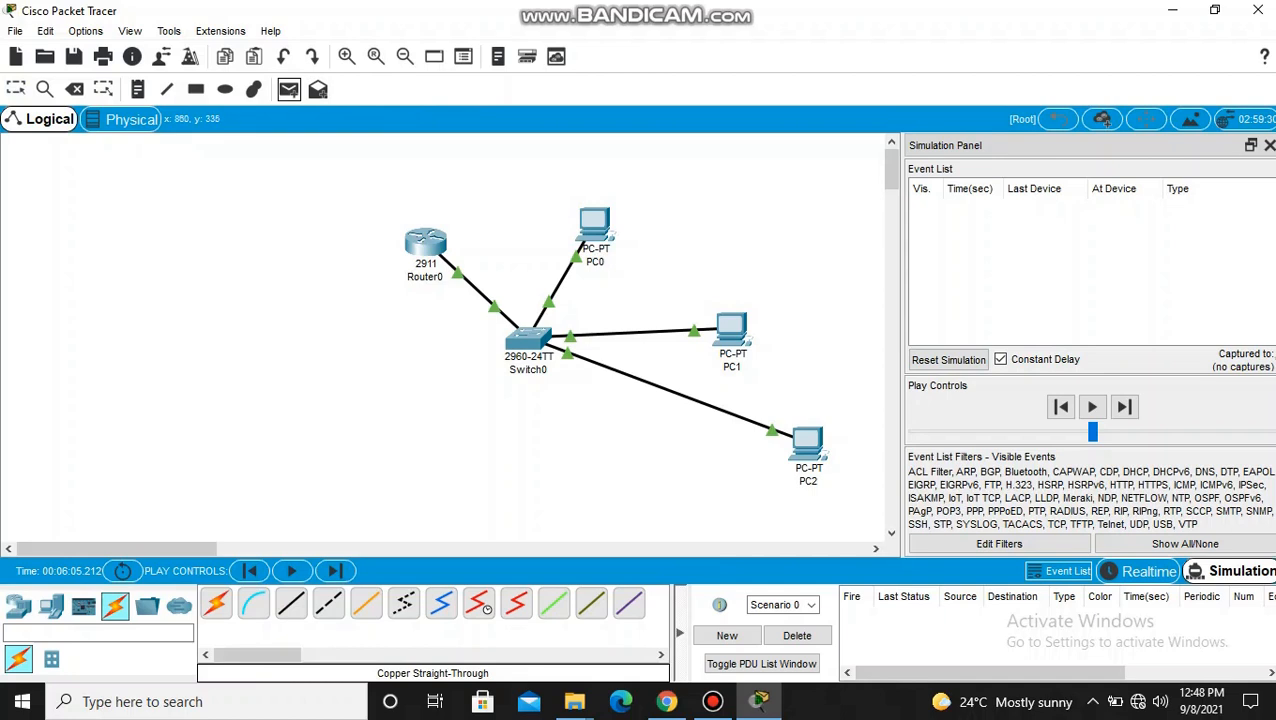
mouse_move(807, 442)
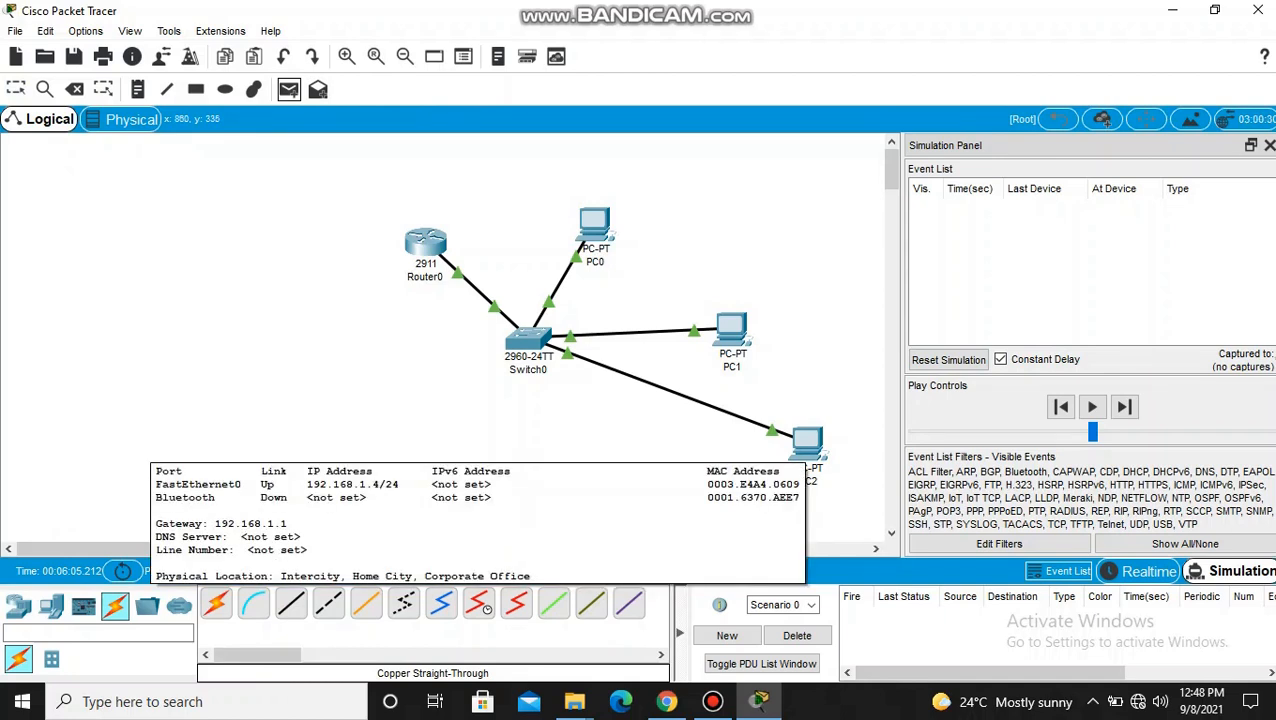
left_click(810, 445)
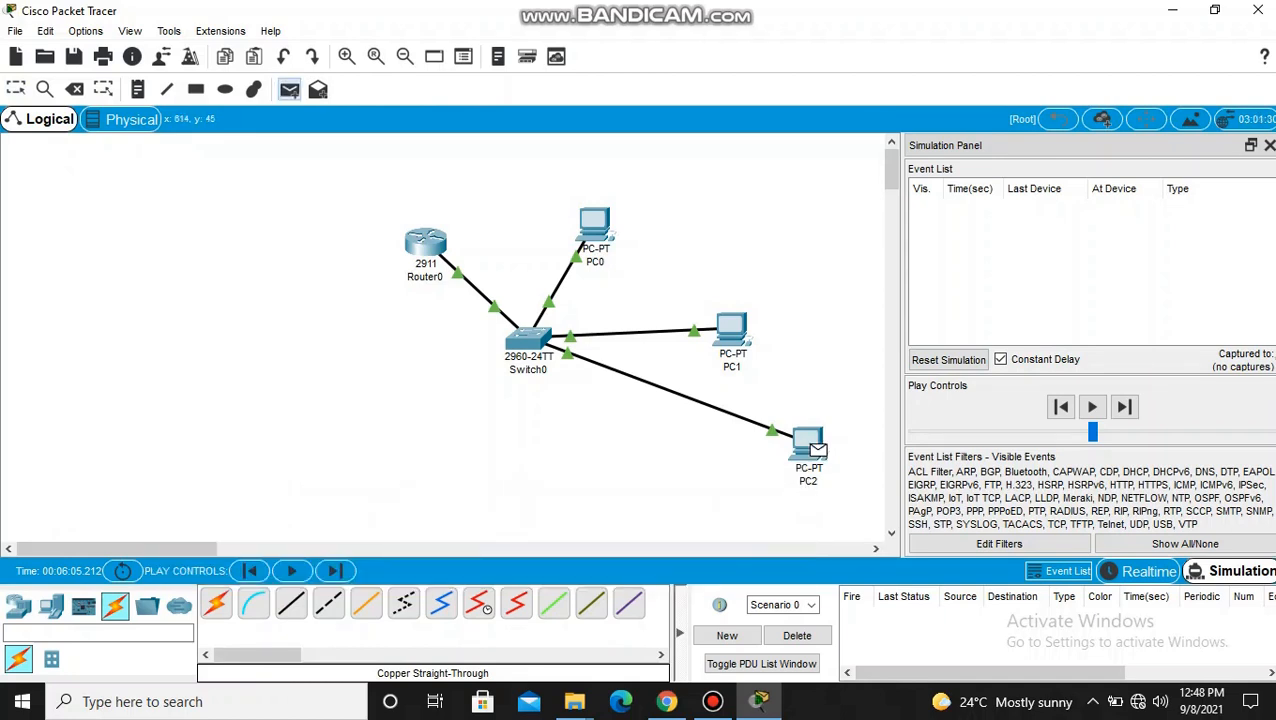
left_click(596, 228)
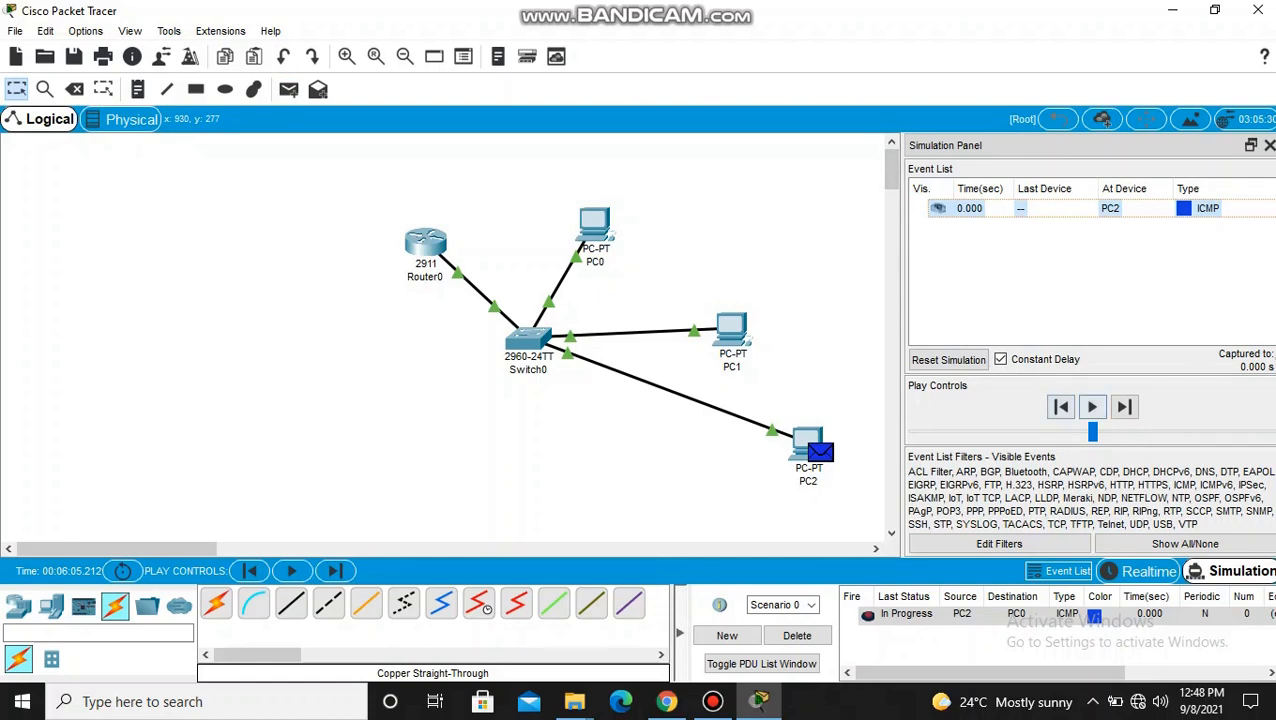
left_click(1092, 407)
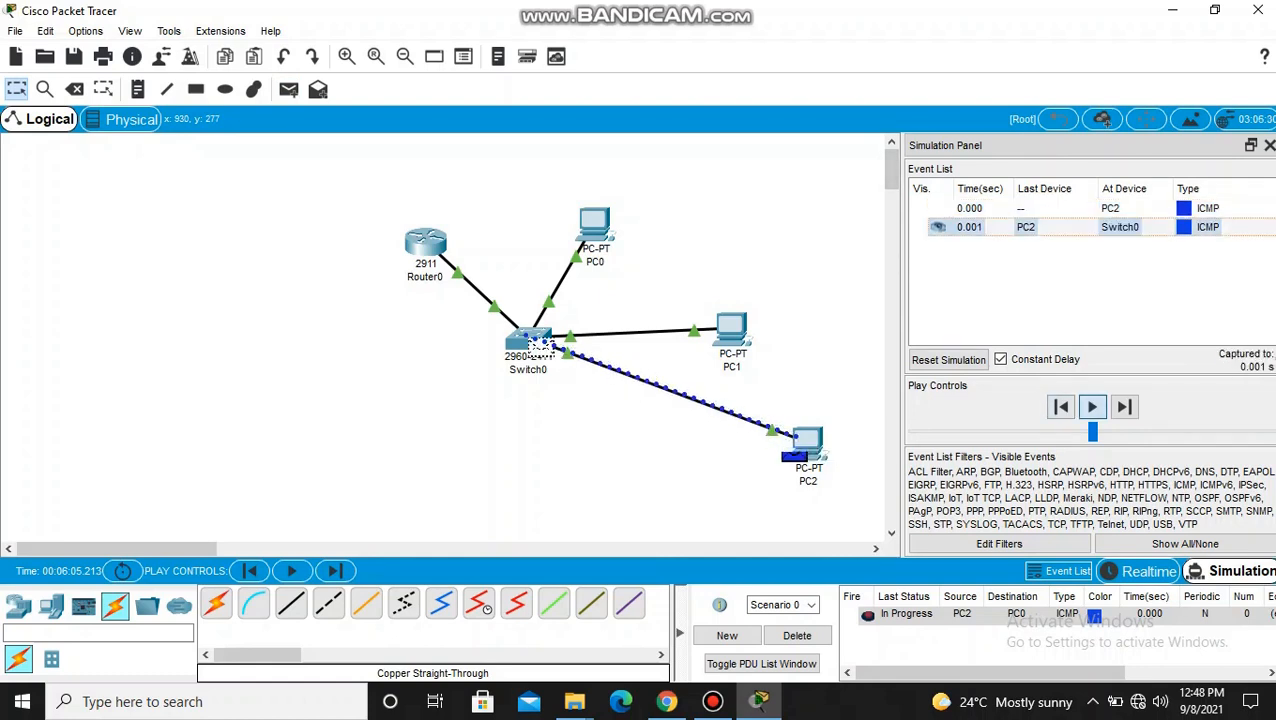